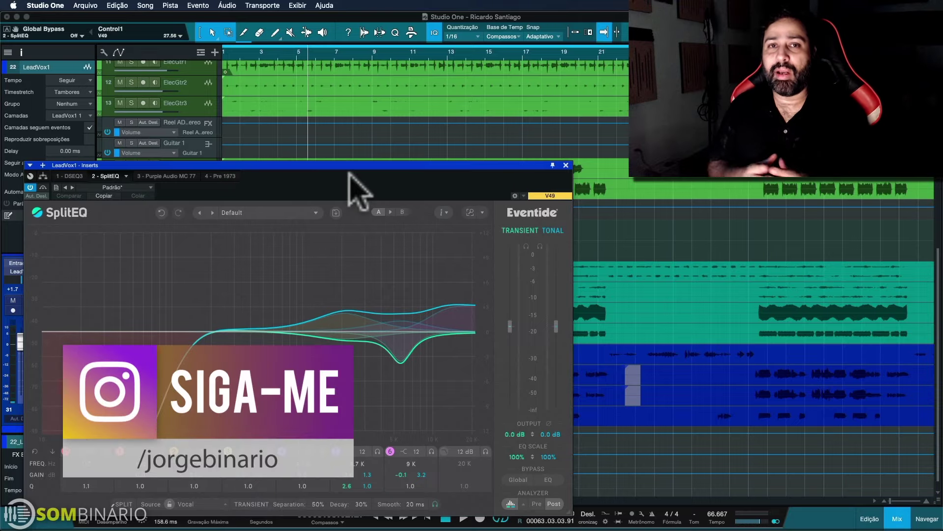
{"action": "left_click_drag", "start_coordinate": [349, 171], "coordinate": [379, 89]}
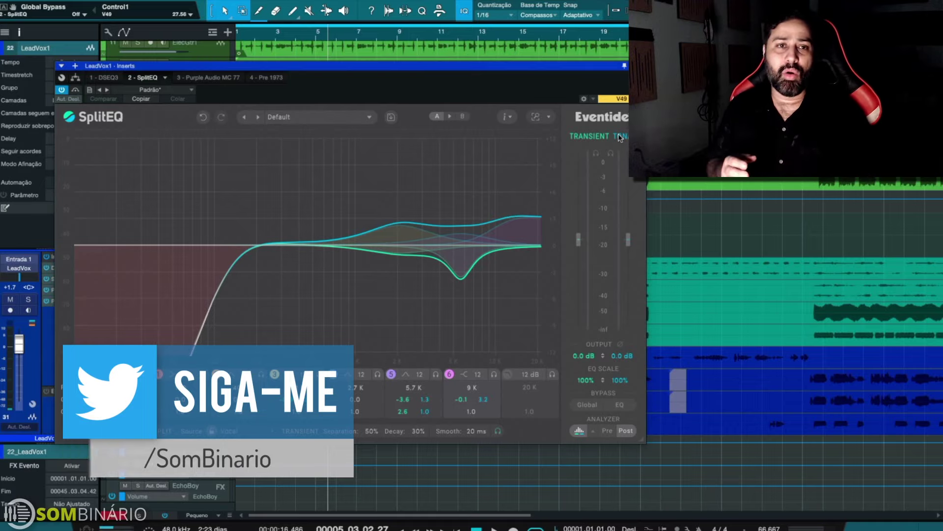
{"action": "left_click_drag", "start_coordinate": [344, 65], "coordinate": [363, 74]}
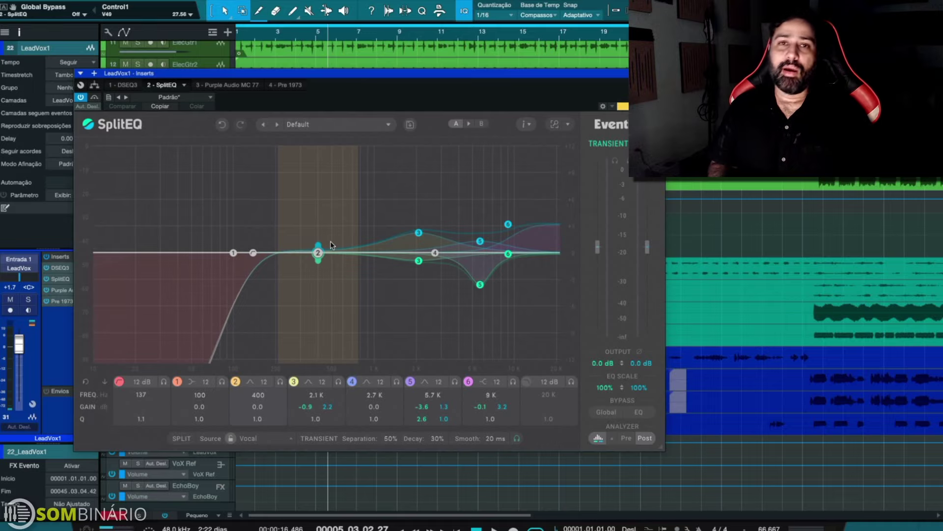
{"action": "left_click_drag", "start_coordinate": [390, 89], "coordinate": [424, 101]}
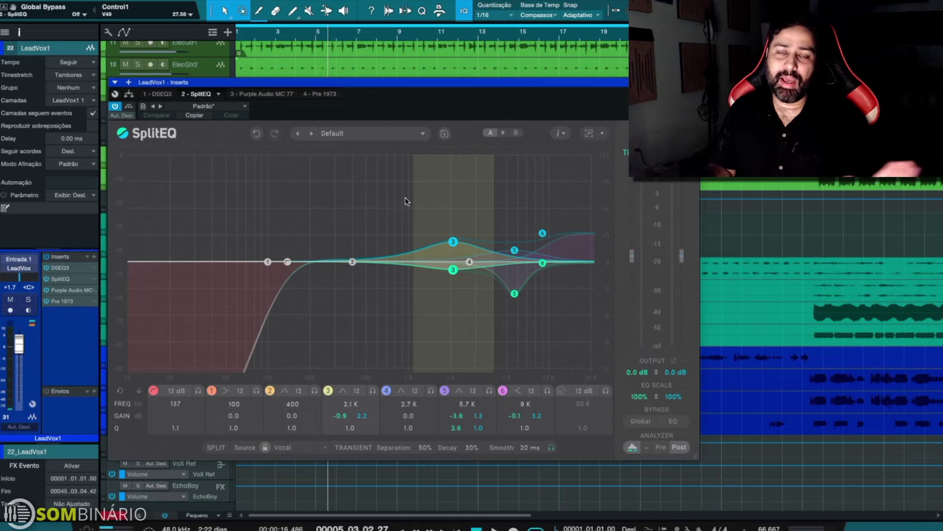
{"action": "left_click_drag", "start_coordinate": [411, 99], "coordinate": [462, 105]}
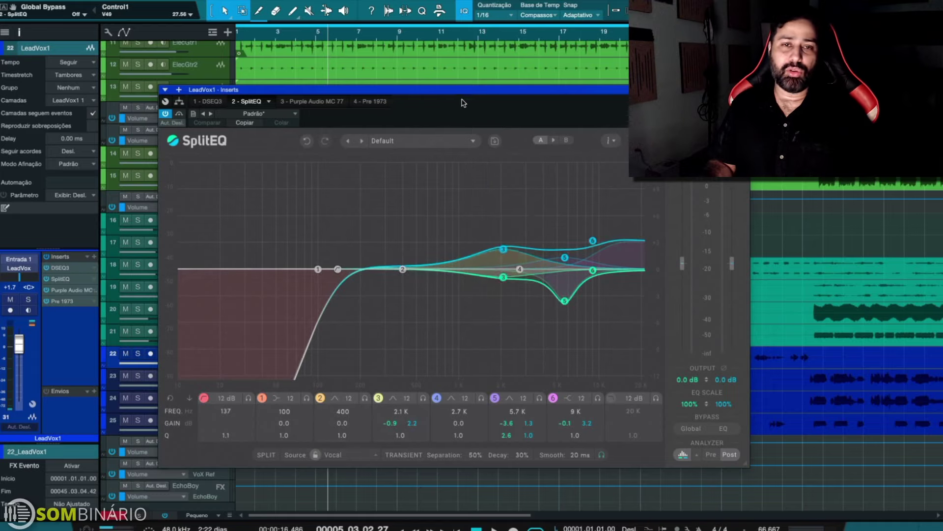
{"action": "key", "text": "space"}
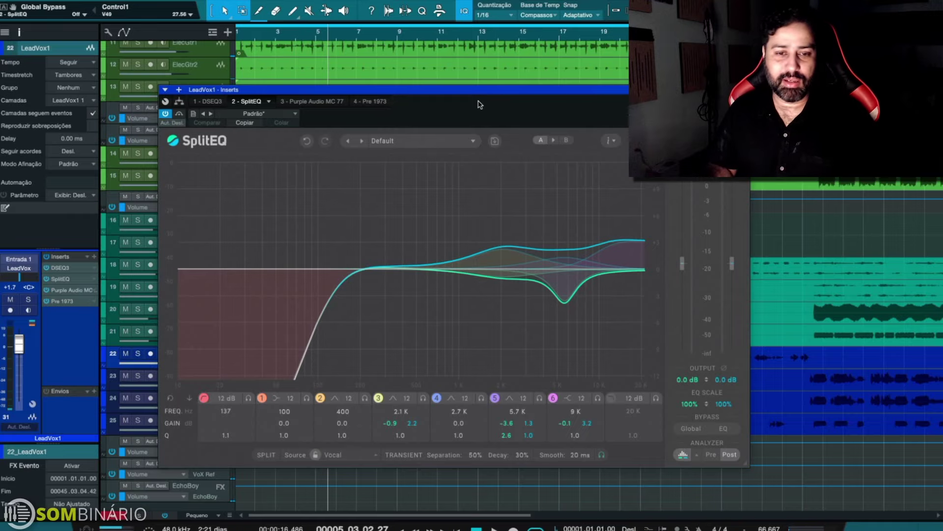
{"action": "left_click_drag", "start_coordinate": [480, 104], "coordinate": [525, 99]}
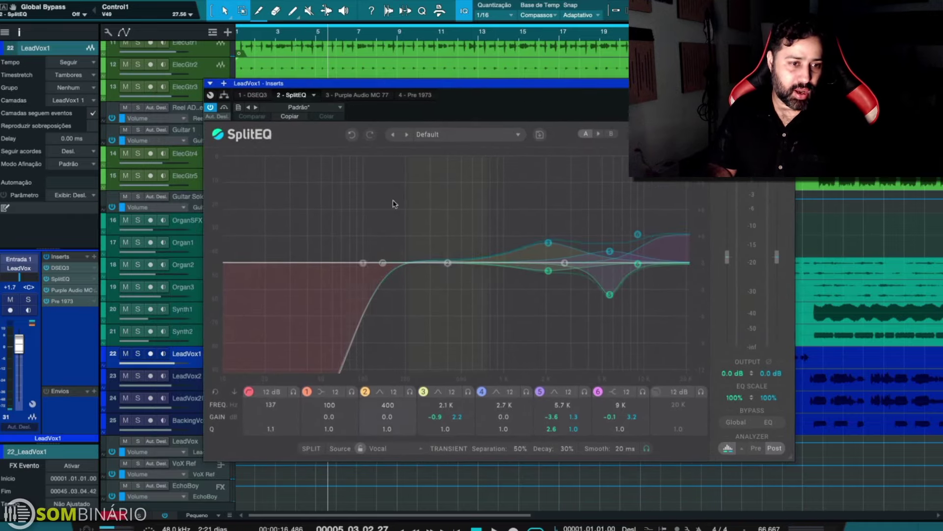
Solo the LeadVox1 track and compare its playback with SplitEQ's global bypass on and off
{"action": "left_click", "coordinate": [137, 355]}
{"action": "left_click_drag", "start_coordinate": [544, 112], "coordinate": [501, 93]}
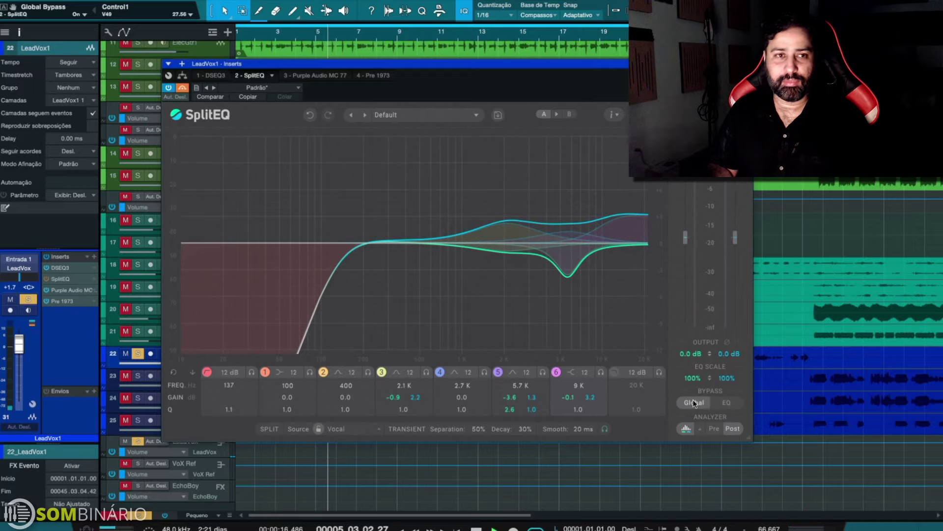
{"action": "key", "text": "space"}
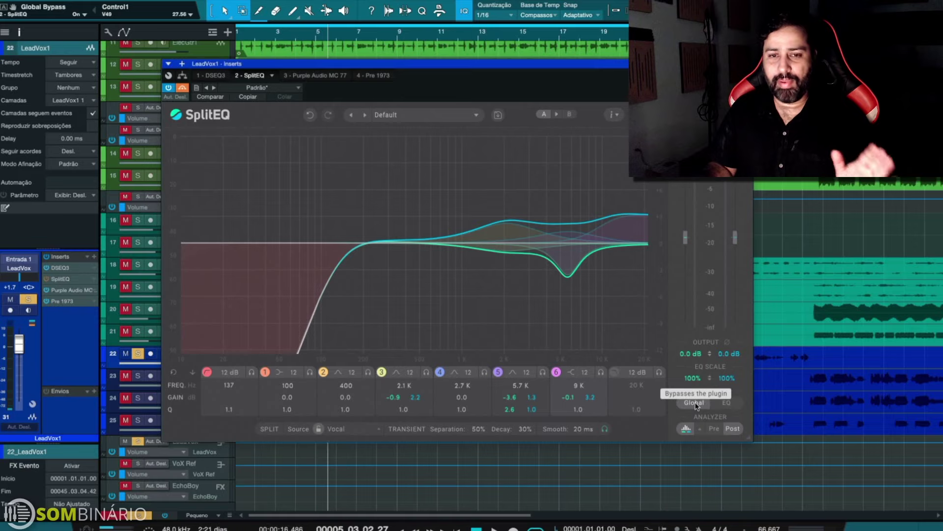
{"action": "key", "text": "space"}
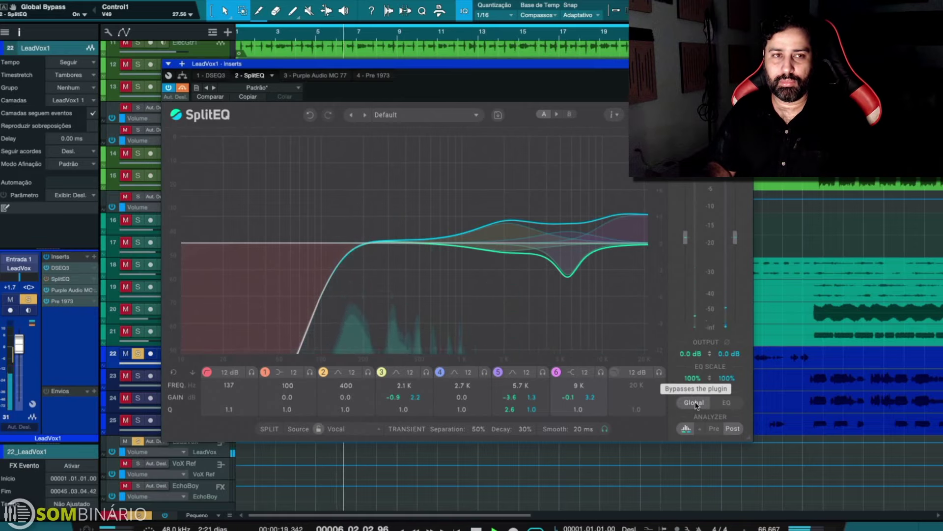
{"action": "left_click", "coordinate": [694, 403]}
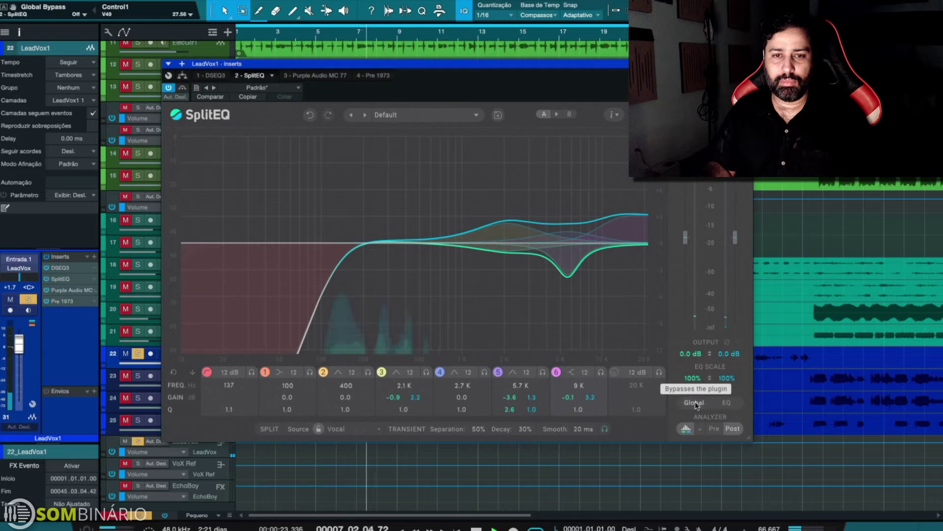
{"action": "left_click", "coordinate": [694, 403]}
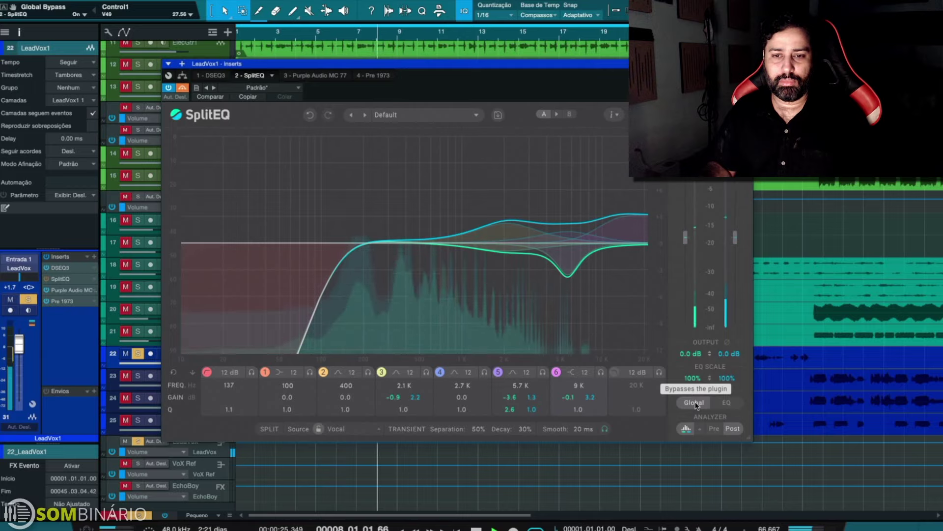
{"action": "left_click", "coordinate": [695, 403]}
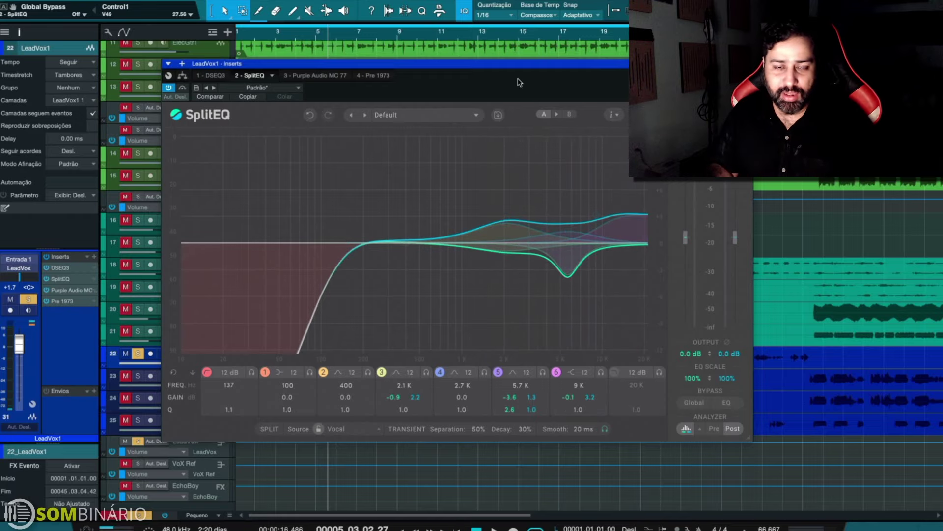
Enlarge the SplitEQ window for LeadVox1 and reposition it over the track inspector
{"action": "left_click_drag", "start_coordinate": [520, 83], "coordinate": [532, 90]}
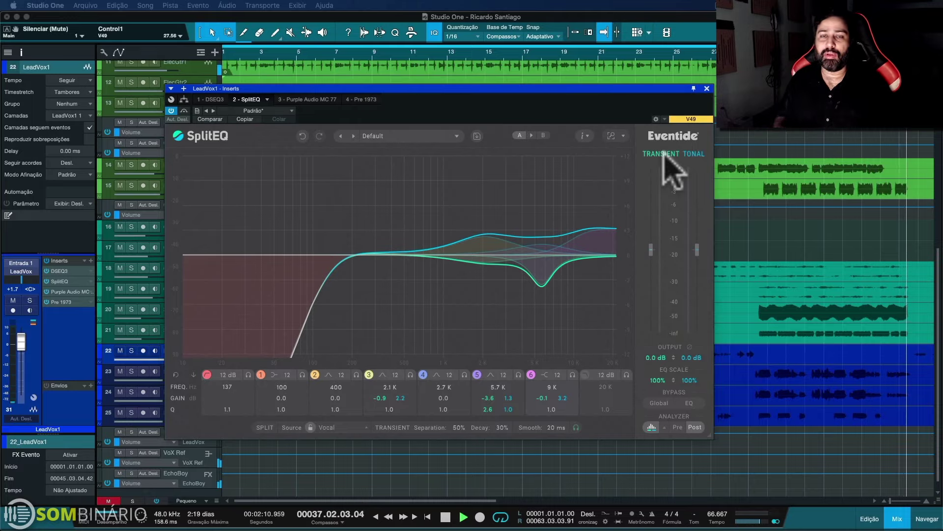
{"action": "mouse_move", "coordinate": [505, 190]}
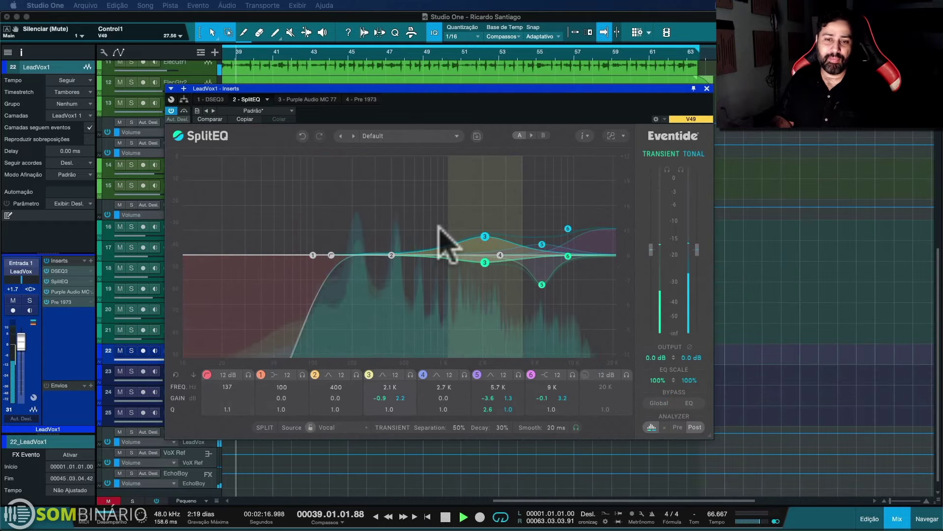
{"action": "left_click_drag", "start_coordinate": [477, 89], "coordinate": [396, 34]}
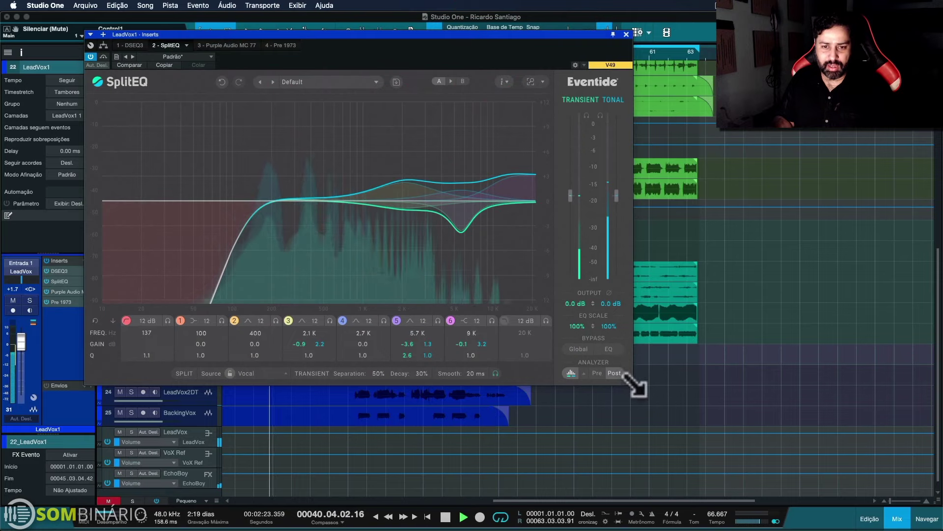
{"action": "left_click_drag", "start_coordinate": [637, 386], "coordinate": [793, 459]}
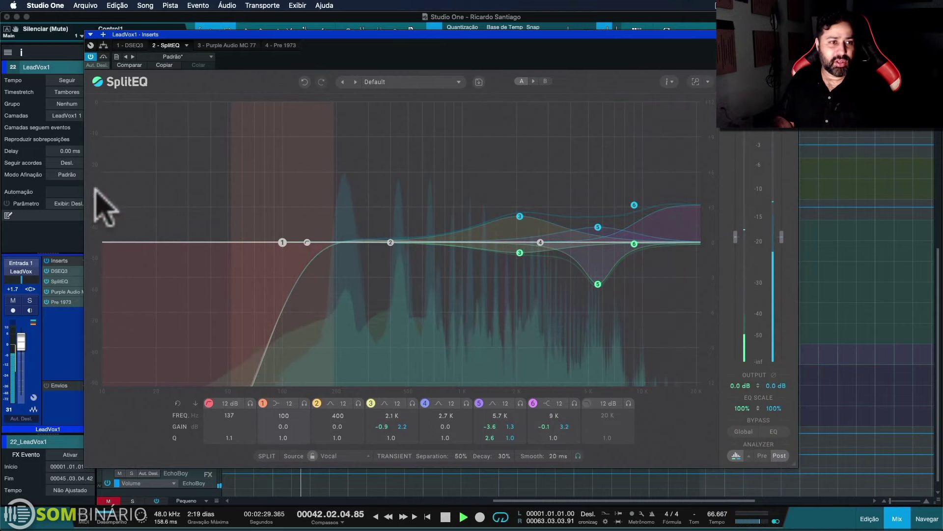
{"action": "left_click_drag", "start_coordinate": [634, 35], "coordinate": [579, 27]}
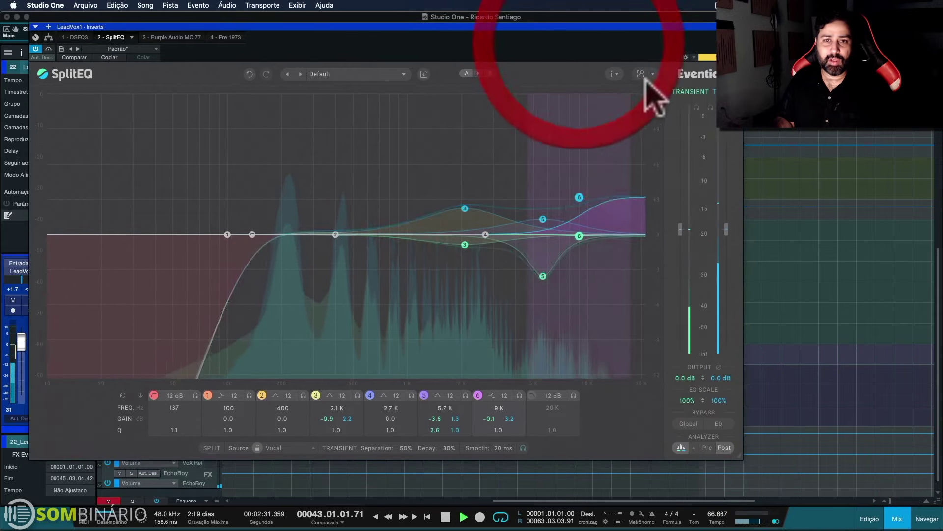
Step the EQ graph's vertical zoom through its ranges, from Full down to 3 dB, to compare how the curves display
{"action": "left_click", "coordinate": [653, 74]}
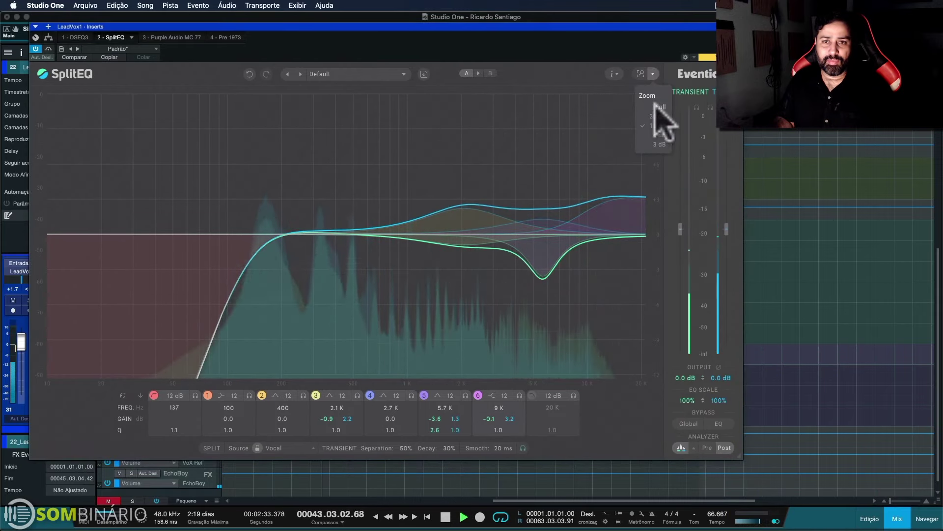
{"action": "left_click", "coordinate": [658, 107]}
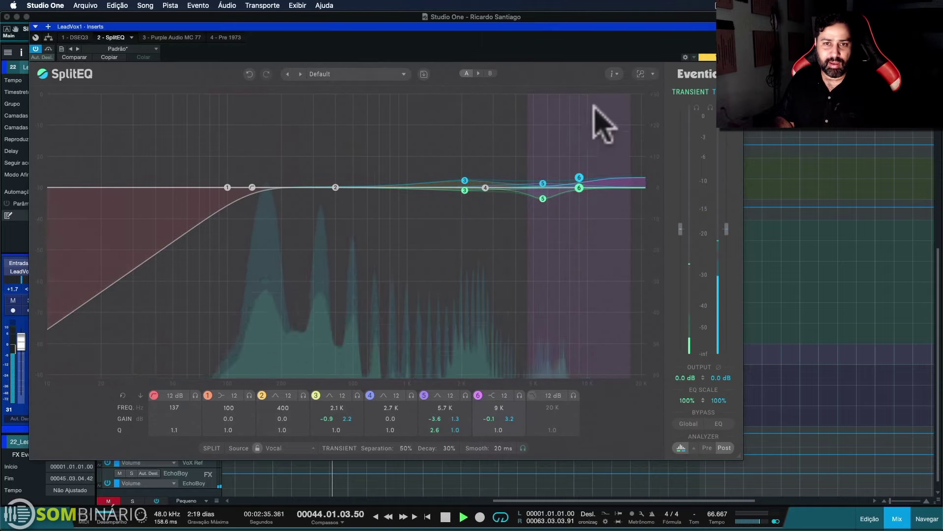
{"action": "left_click", "coordinate": [653, 74]}
{"action": "left_click", "coordinate": [659, 128]}
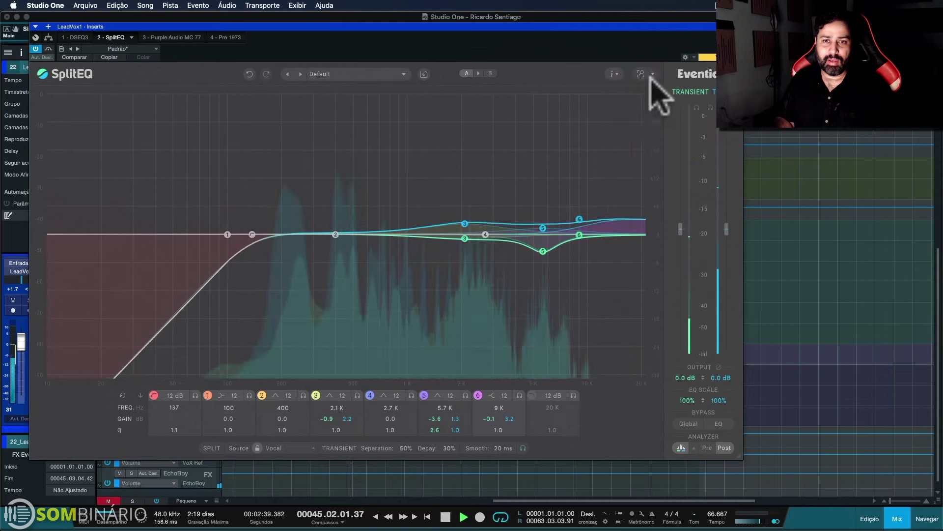
{"action": "left_click", "coordinate": [652, 75]}
{"action": "left_click", "coordinate": [653, 129]}
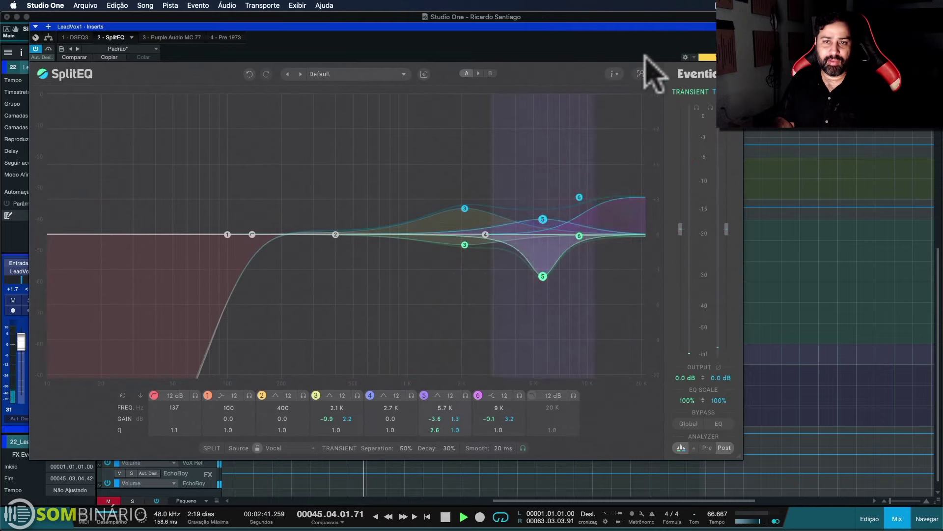
{"action": "left_click", "coordinate": [653, 74]}
{"action": "left_click", "coordinate": [650, 142]}
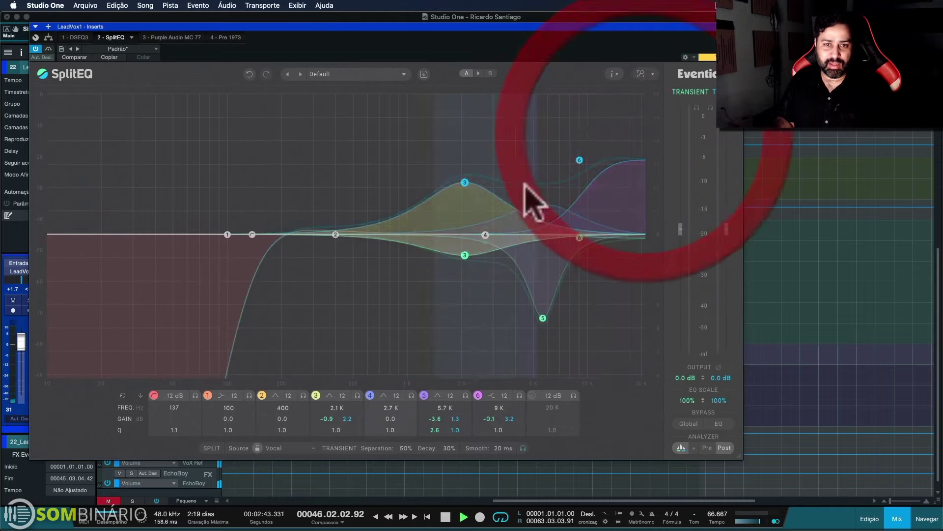
{"action": "left_click", "coordinate": [653, 73]}
{"action": "left_click", "coordinate": [654, 144]}
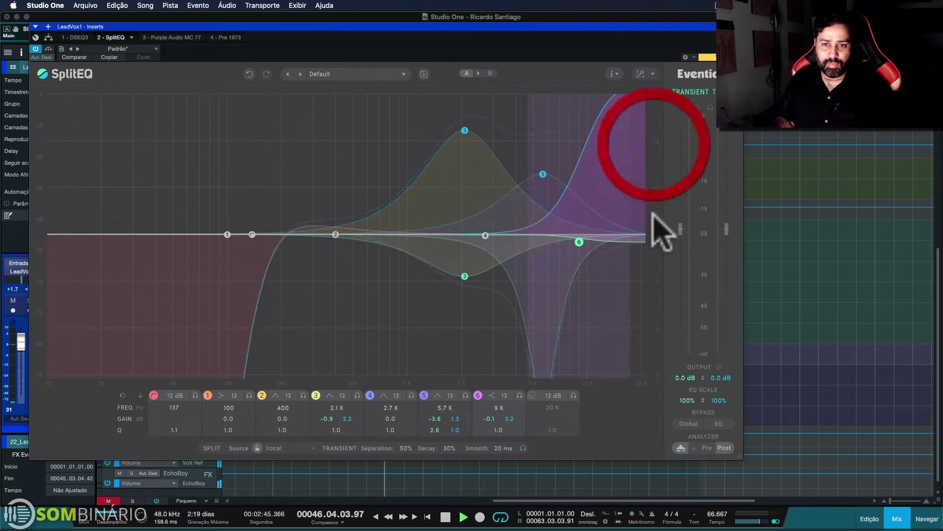
View the EQ curves at the range just below Full, and return the graph zoom to 12 dB
{"action": "left_click", "coordinate": [653, 73]}
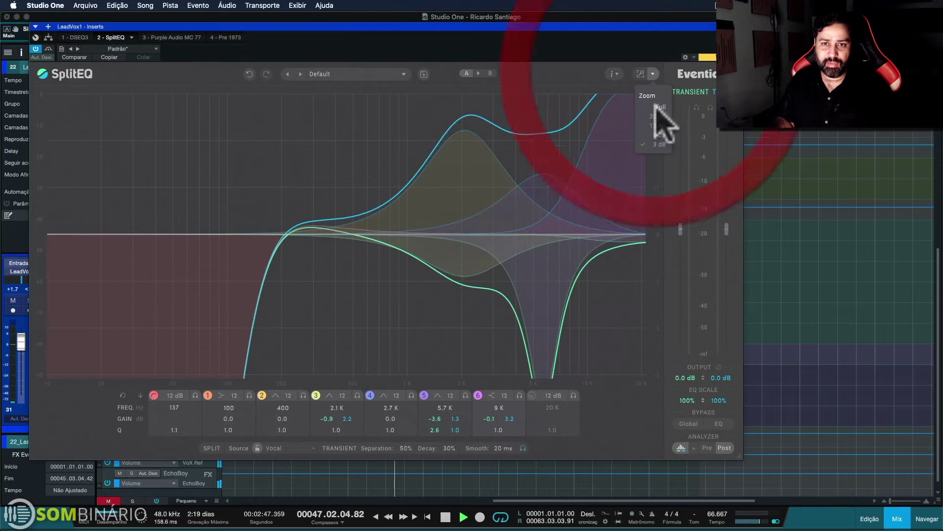
{"action": "left_click", "coordinate": [658, 116]}
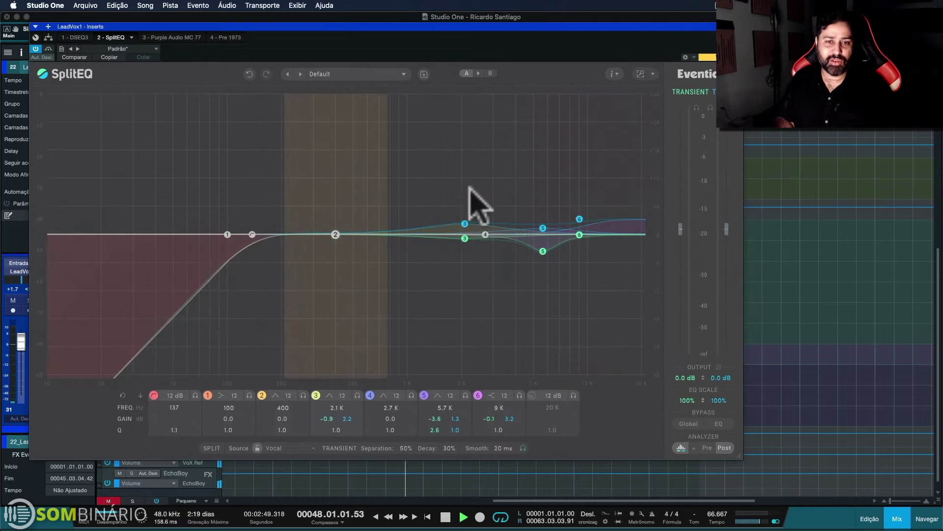
{"action": "left_click", "coordinate": [653, 73]}
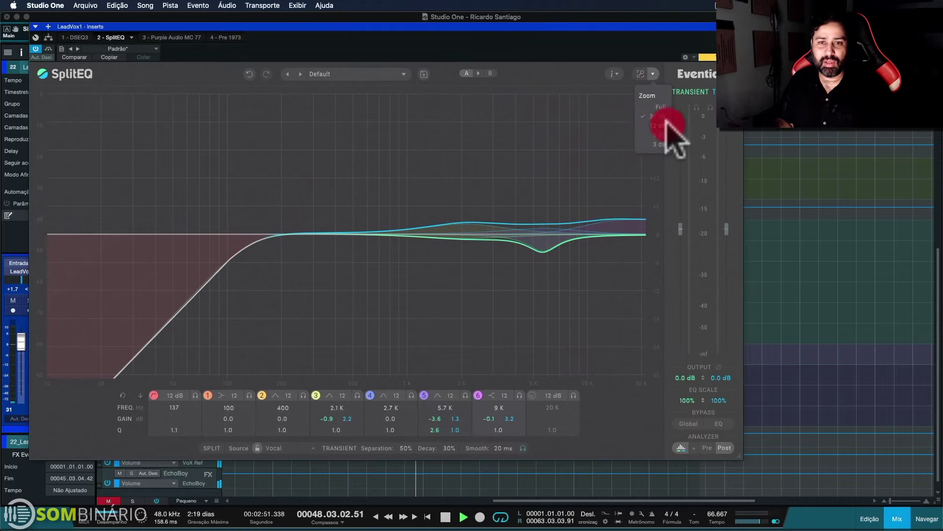
{"action": "left_click", "coordinate": [664, 126]}
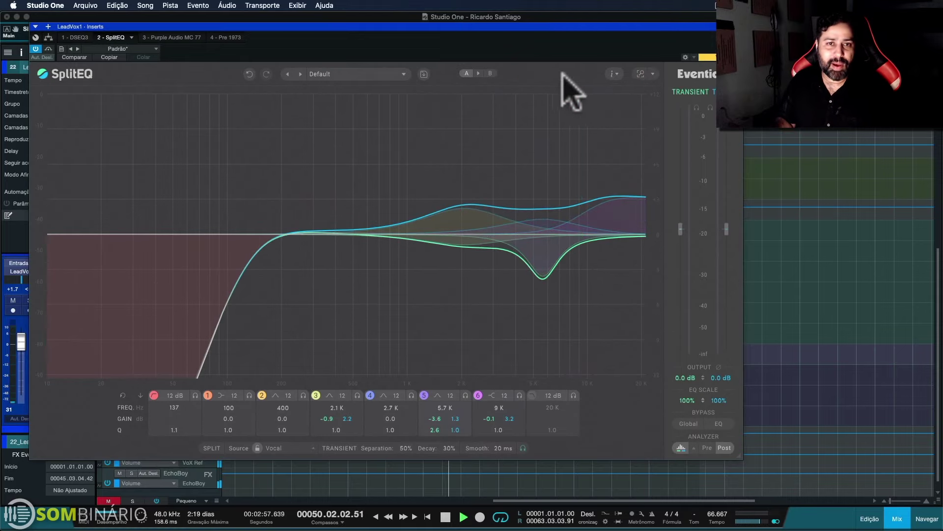
Review SplitEQ's help and settings options and turn off Tooltips
{"action": "left_click", "coordinate": [613, 74]}
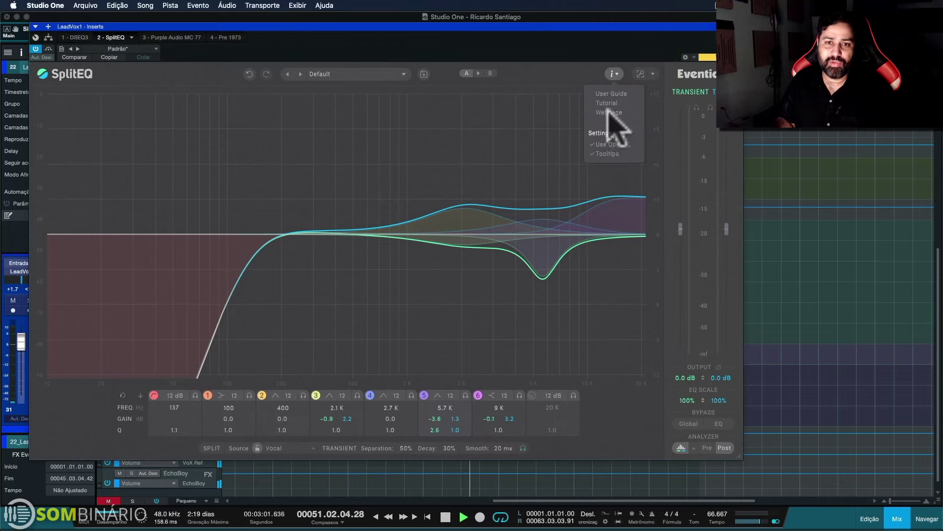
{"action": "left_click", "coordinate": [545, 74]}
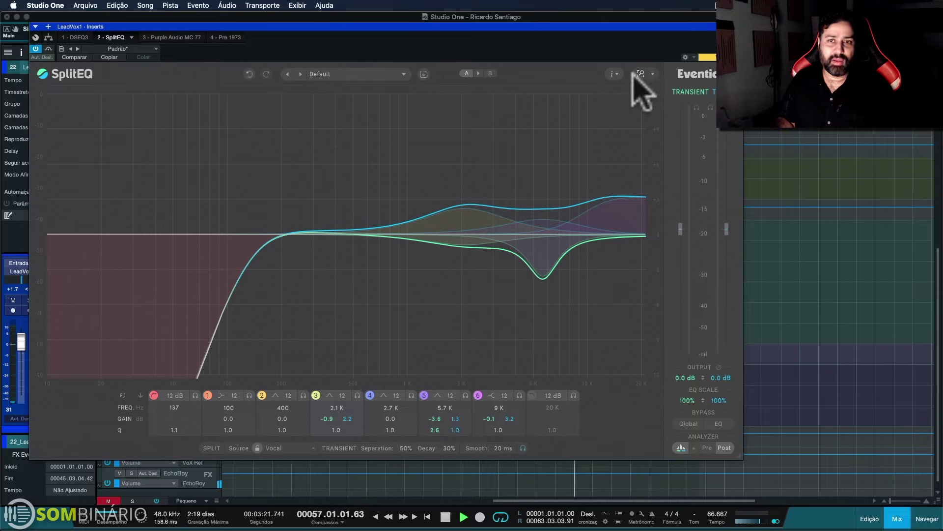
{"action": "left_click", "coordinate": [613, 74]}
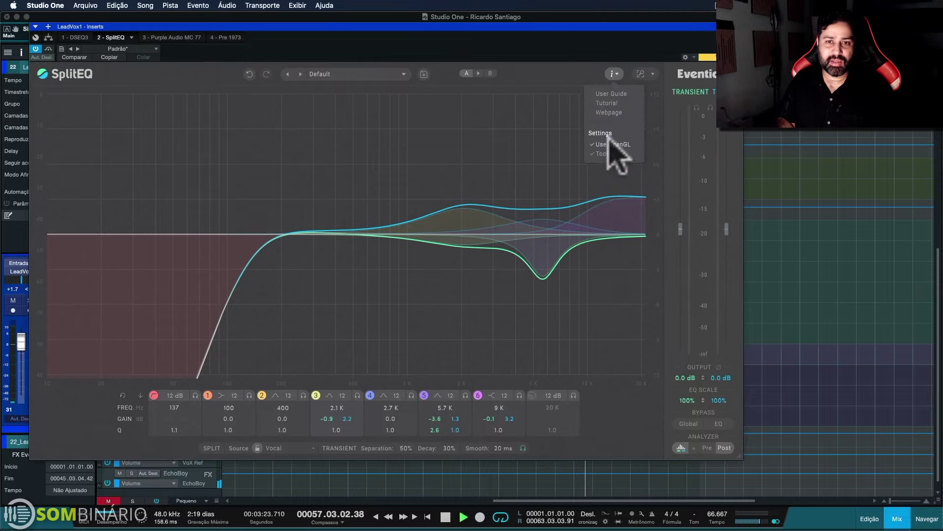
{"action": "left_click", "coordinate": [609, 153]}
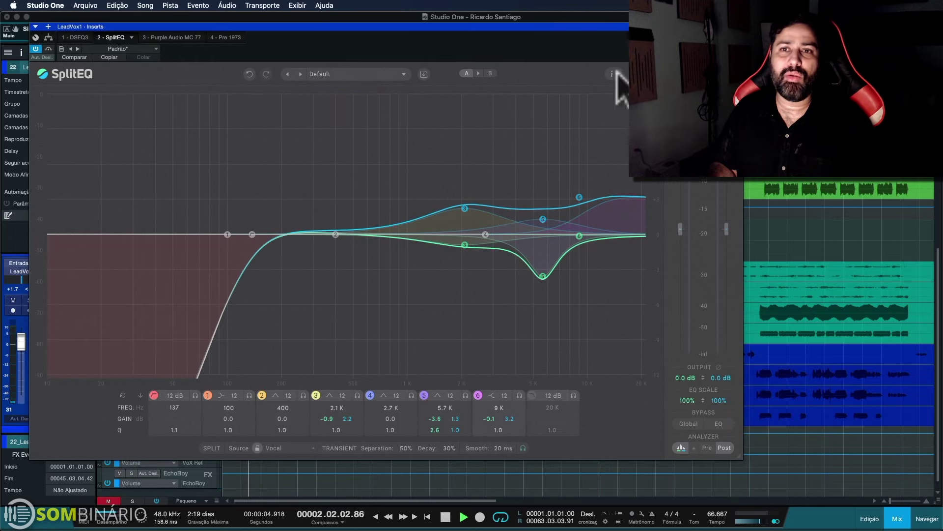
Leave the vocal song for the beat song with the Kick SplitEQ open, and lower its Main output volume to -33.0 dB
{"action": "key", "text": "super+w"}
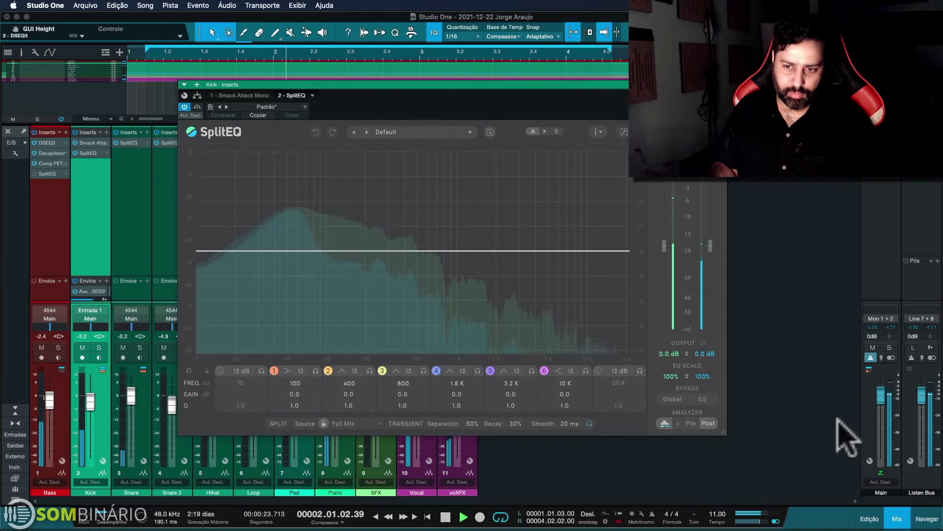
{"action": "left_click_drag", "start_coordinate": [880, 400], "coordinate": [878, 429]}
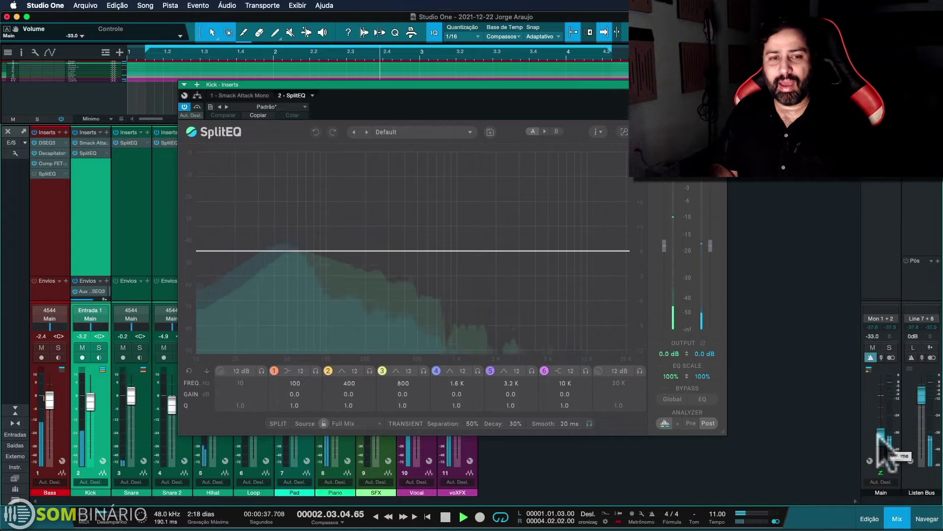
Boost band 1 of the Kick EQ, change its filter to Peak, and place it at about 65 Hz with 3.9 dB gain
{"action": "mouse_move", "coordinate": [394, 400]}
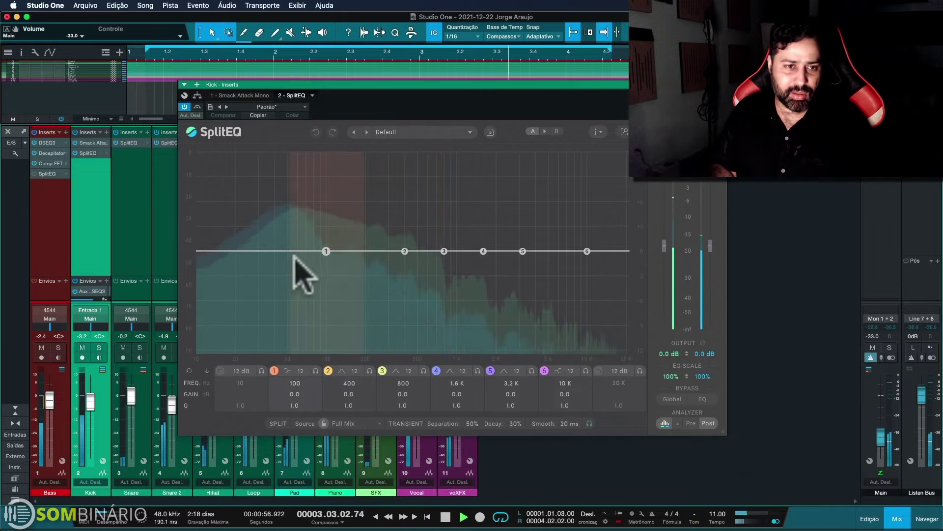
{"action": "left_click_drag", "start_coordinate": [325, 252], "coordinate": [327, 244]}
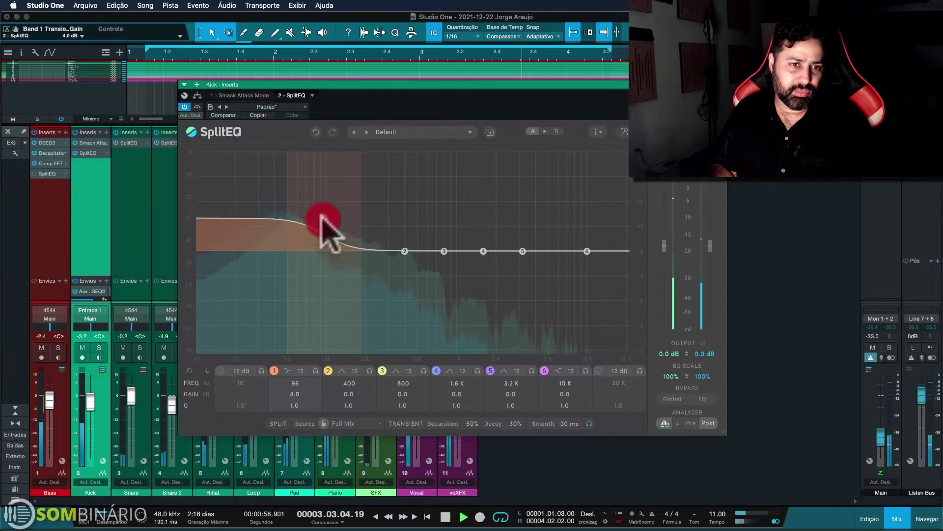
{"action": "left_click_drag", "start_coordinate": [323, 199], "coordinate": [324, 200]}
{"action": "left_click", "coordinate": [289, 371]}
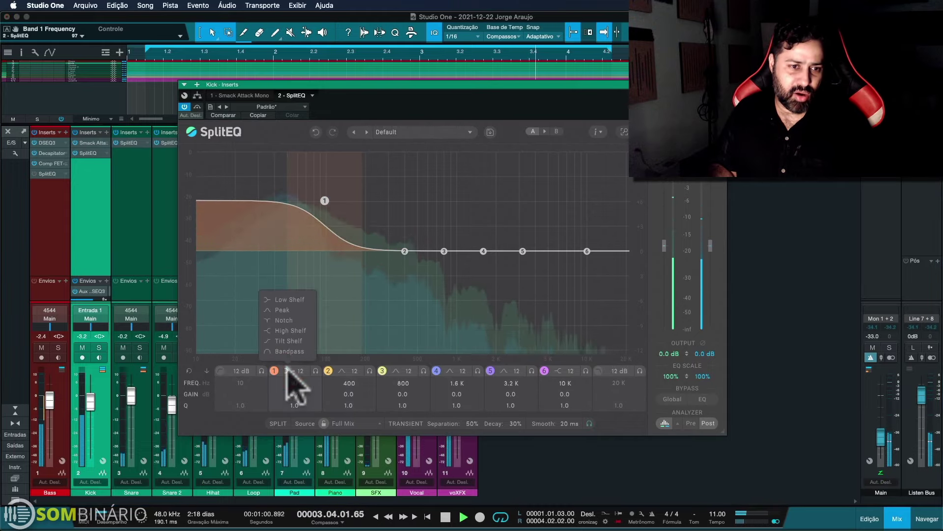
{"action": "left_click", "coordinate": [292, 311]}
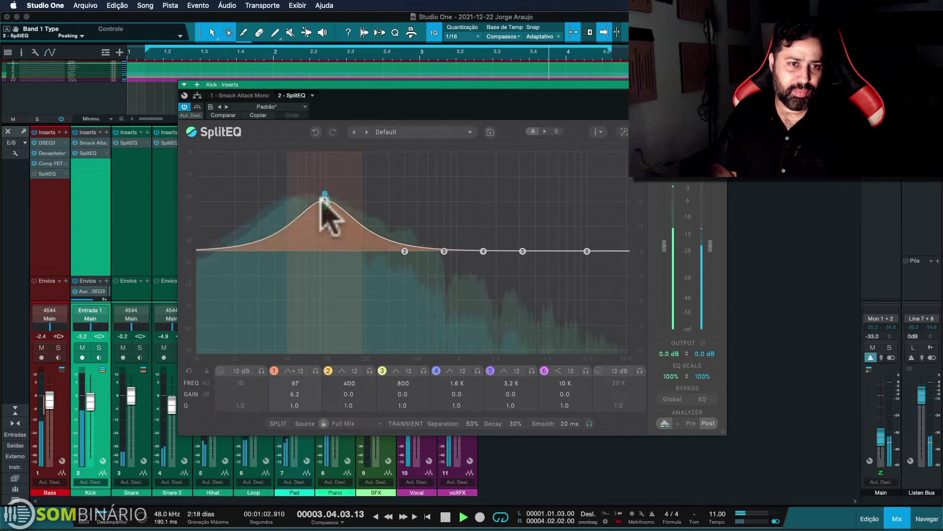
{"action": "left_click_drag", "start_coordinate": [325, 201], "coordinate": [303, 219]}
Lower the Main output to -58.5 dB and try band 1 as Low Shelf, Notch, Tilt Shelf and Bandpass, returning it to Peak
{"action": "left_click", "coordinate": [289, 372]}
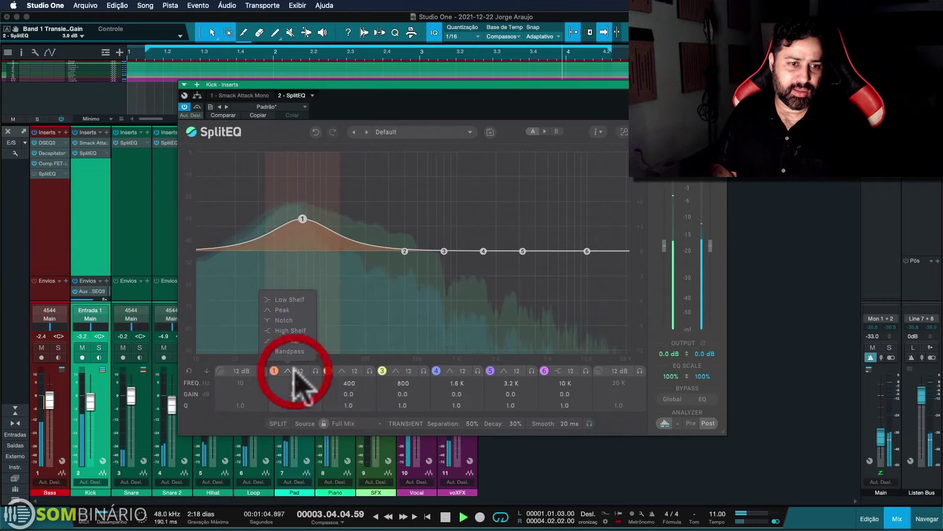
{"action": "left_click_drag", "start_coordinate": [881, 435], "coordinate": [881, 451]}
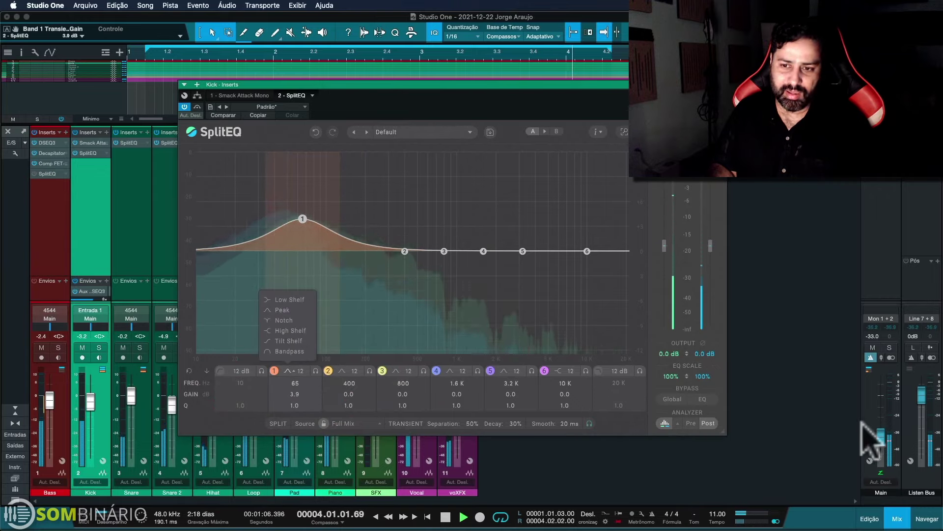
{"action": "left_click", "coordinate": [287, 301]}
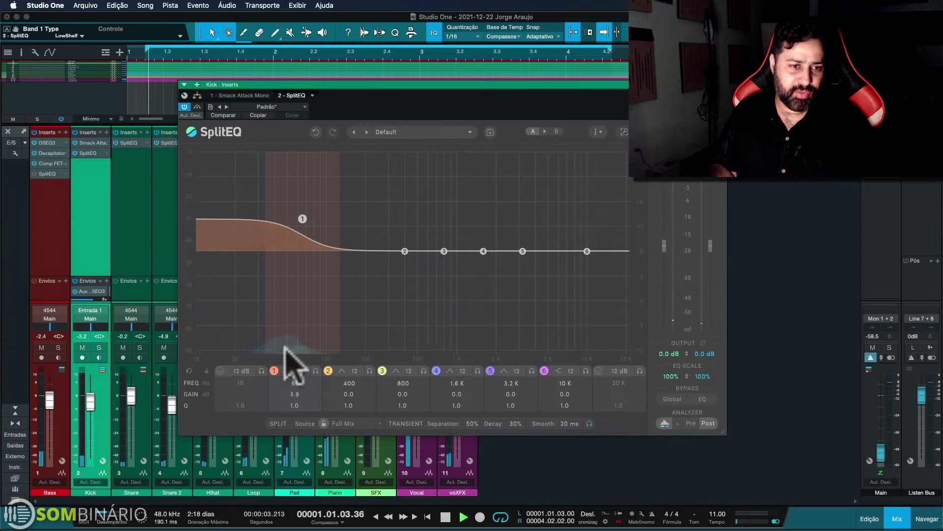
{"action": "left_click", "coordinate": [291, 371]}
{"action": "left_click", "coordinate": [301, 327]}
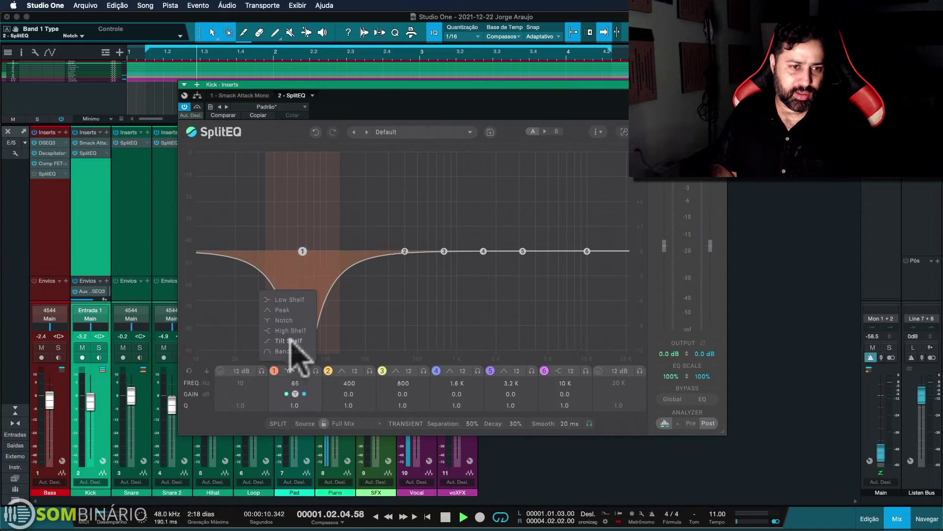
{"action": "left_click", "coordinate": [291, 332]}
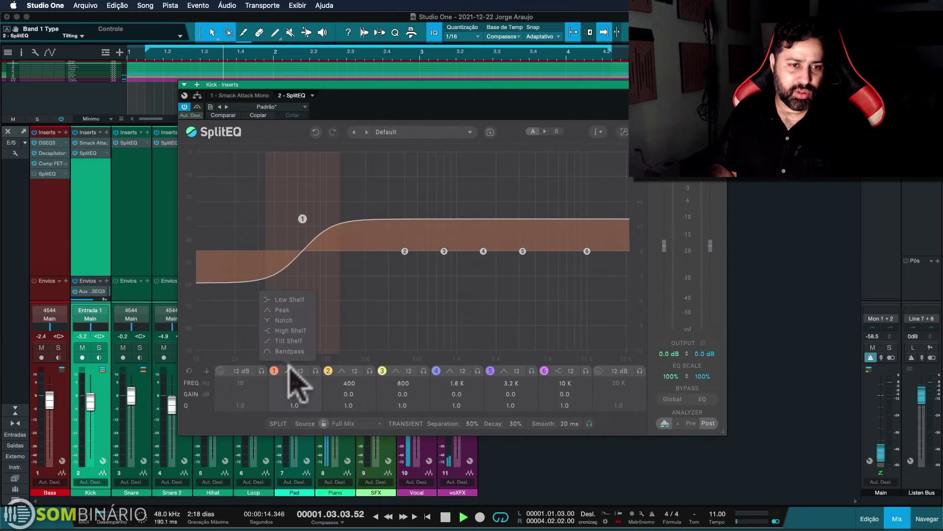
{"action": "left_click", "coordinate": [289, 350]}
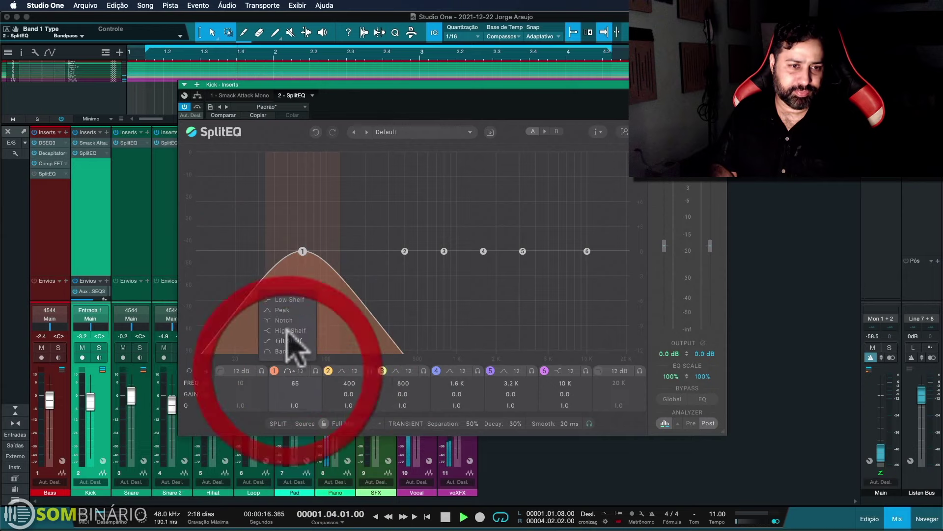
{"action": "left_click", "coordinate": [283, 309]}
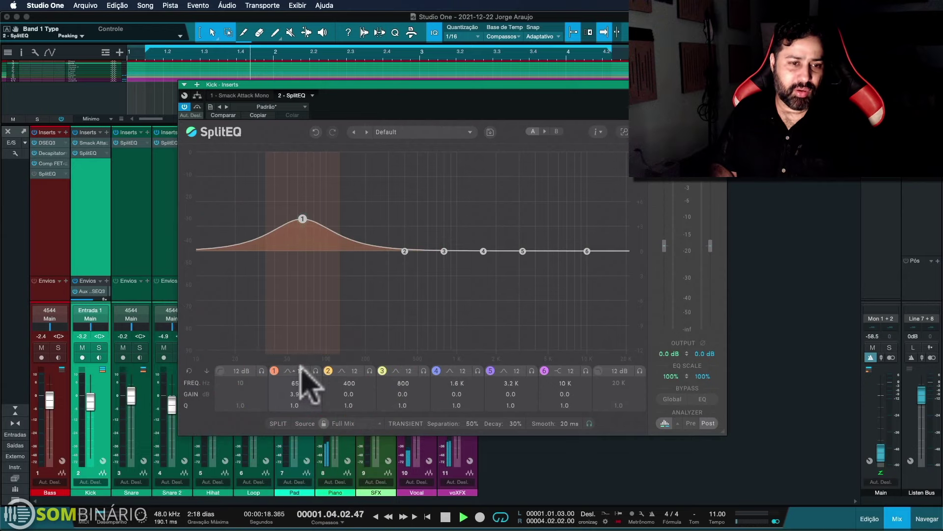
Try band 1's slope at 24, 72 and 96 dB/oct, and return it to 12 dB/oct
{"action": "left_click", "coordinate": [302, 314]}
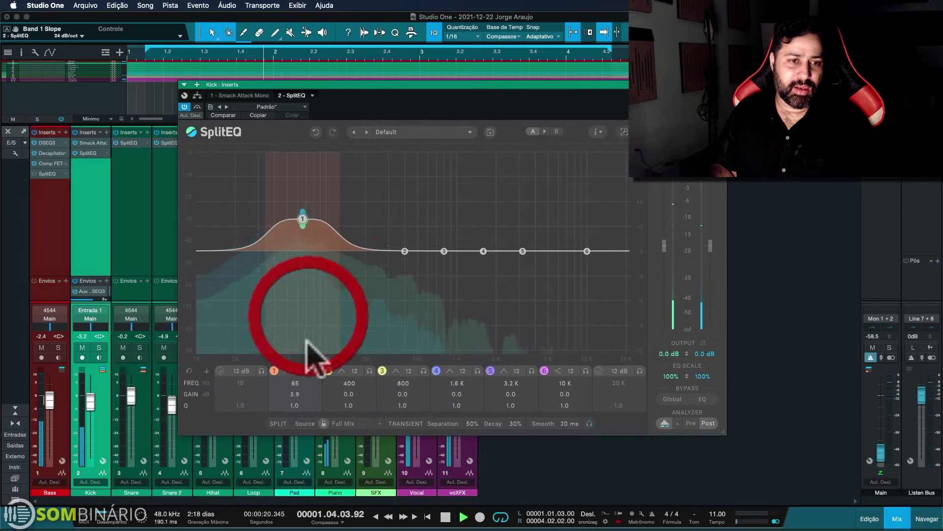
{"action": "left_click", "coordinate": [305, 342]}
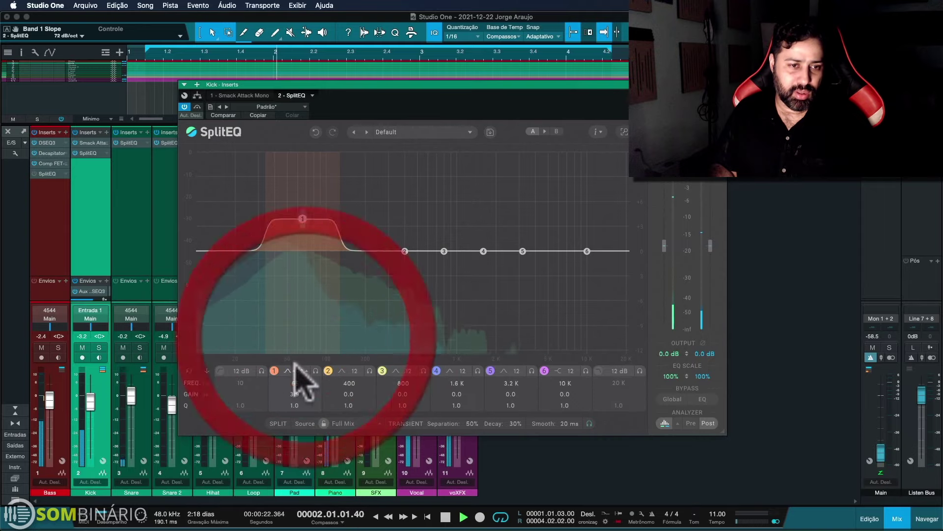
{"action": "left_click", "coordinate": [299, 371]}
{"action": "left_click", "coordinate": [304, 351]}
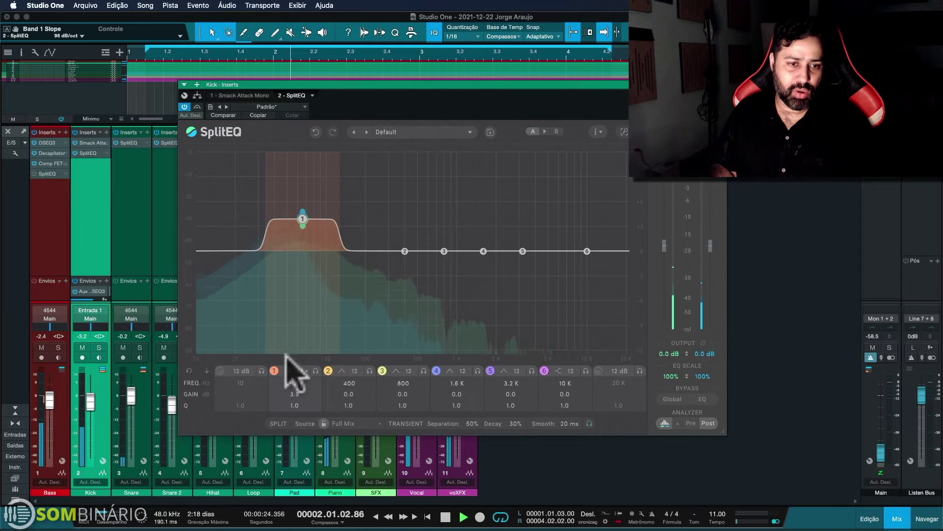
{"action": "left_click", "coordinate": [304, 305]}
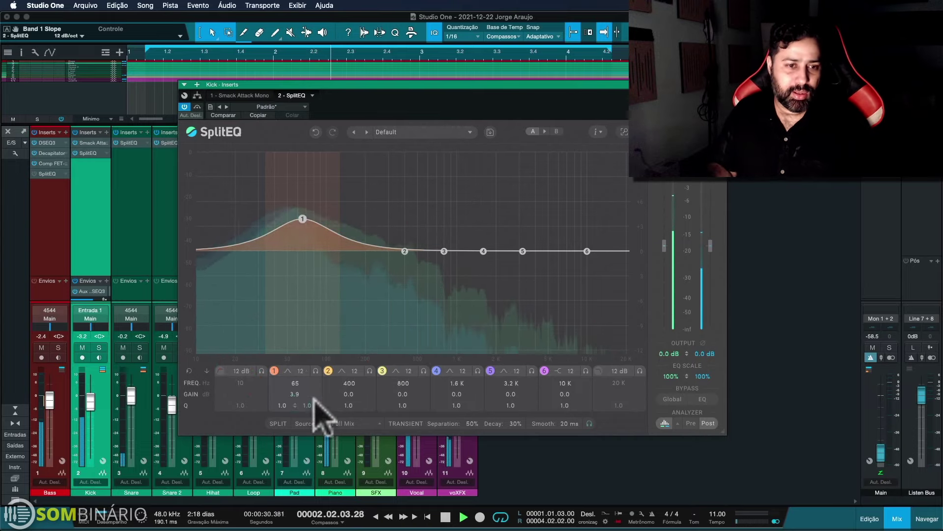
Solo band 1's tonal part on the soloed Kick track and move the band to about 48 Hz with 5.3 dB gain
{"action": "left_click", "coordinate": [315, 370]}
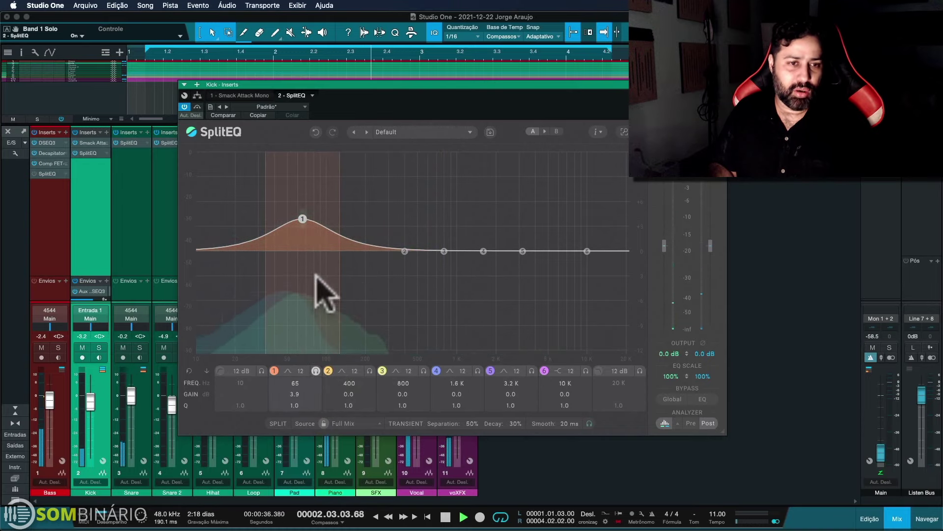
{"action": "left_click", "coordinate": [317, 371]}
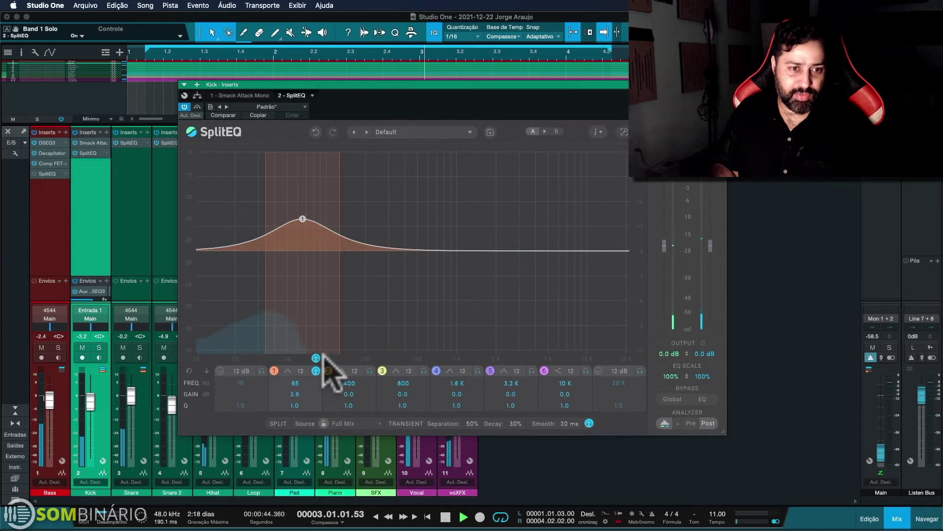
{"action": "left_click", "coordinate": [322, 361]}
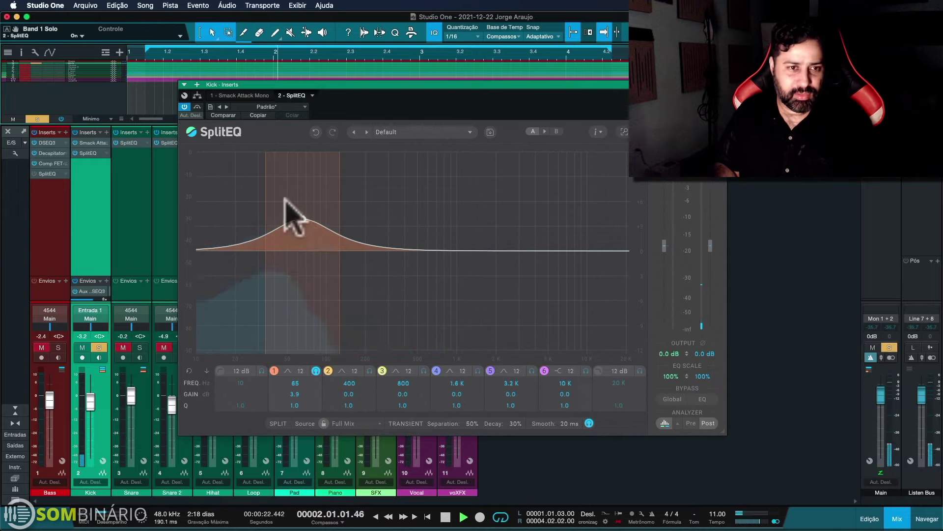
{"action": "left_click_drag", "start_coordinate": [302, 221], "coordinate": [285, 207]}
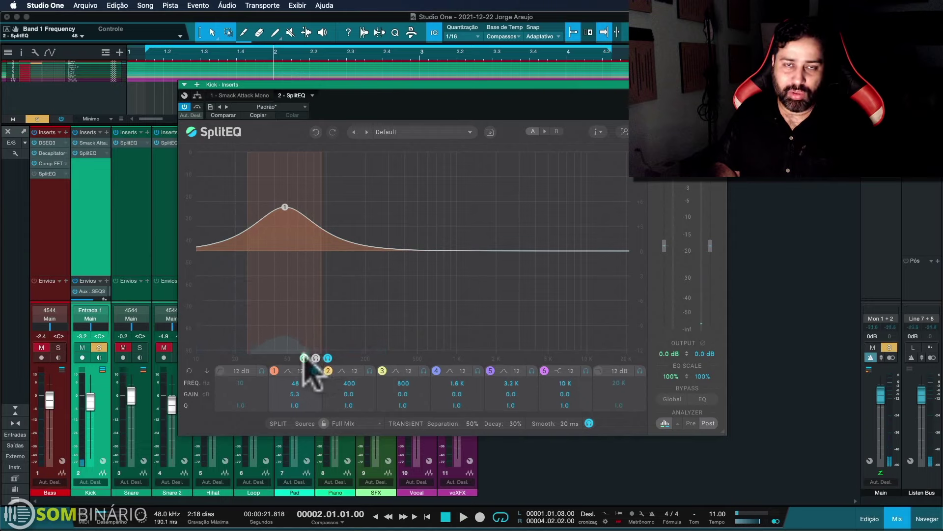
Play the kick, compare band 1's transient solo against its tonal solo, and turn the band solo off
{"action": "key", "text": "space"}
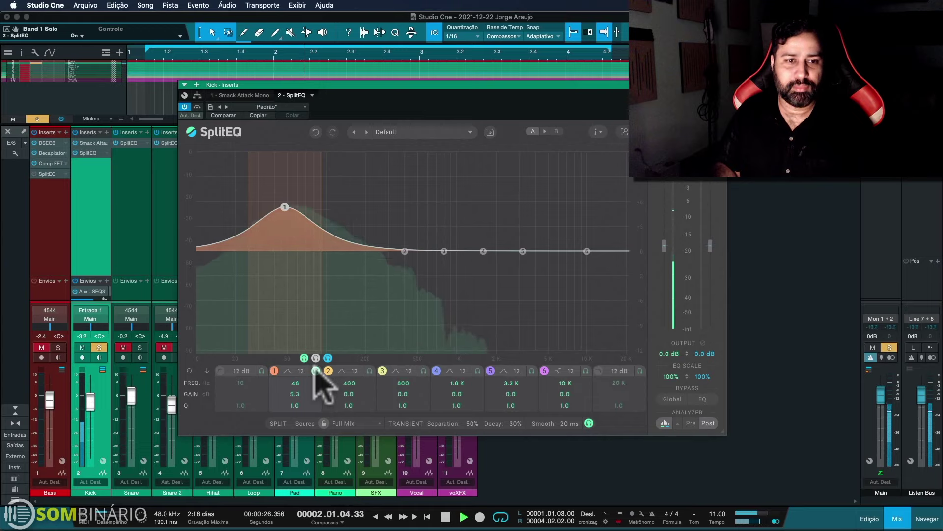
{"action": "left_click", "coordinate": [327, 358]}
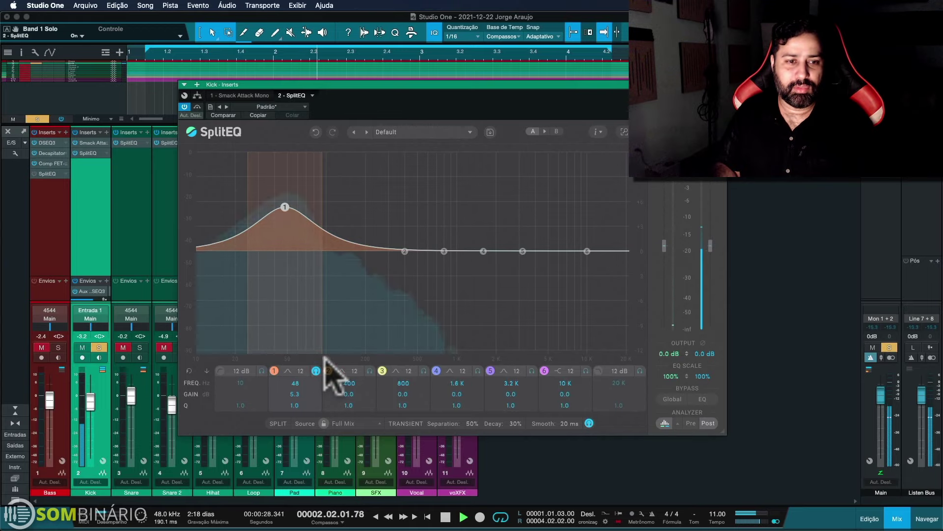
{"action": "mouse_move", "coordinate": [320, 374]}
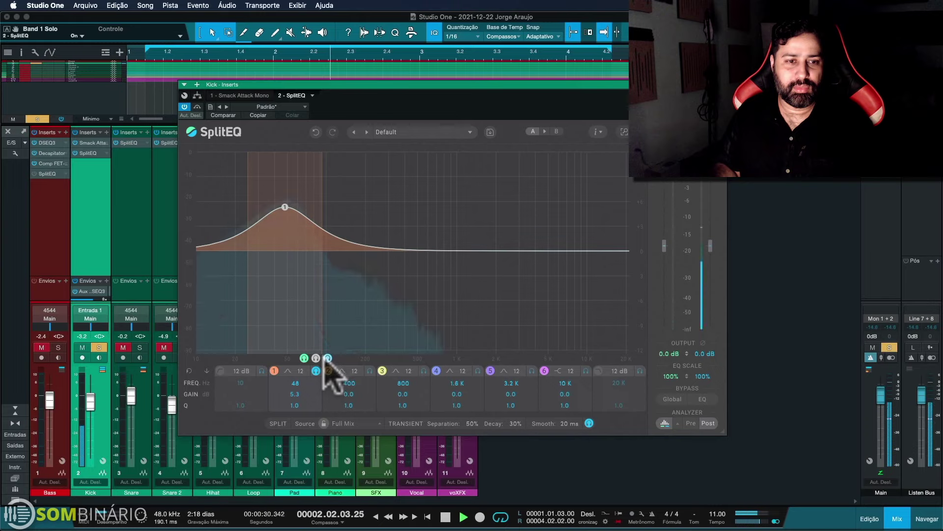
{"action": "left_click", "coordinate": [304, 358]}
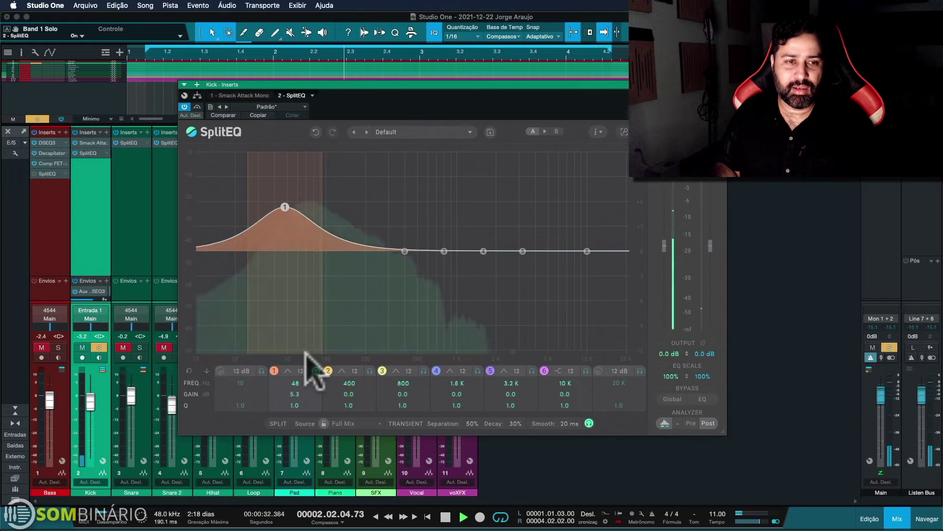
{"action": "left_click", "coordinate": [315, 366]}
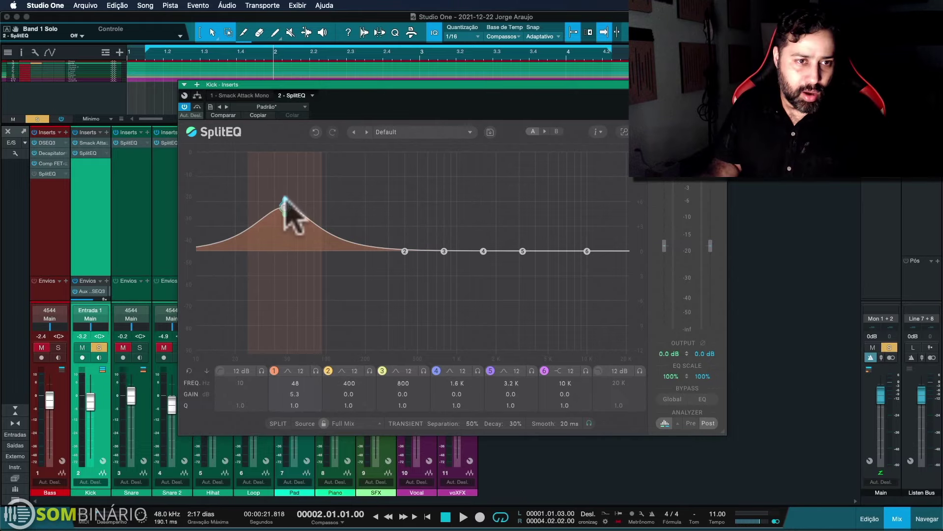
Lower only band 1's tonal gain to 0.0 dB at about 47 Hz, keep the transient boost, and play the kick
{"action": "left_click_drag", "start_coordinate": [285, 207], "coordinate": [285, 241]}
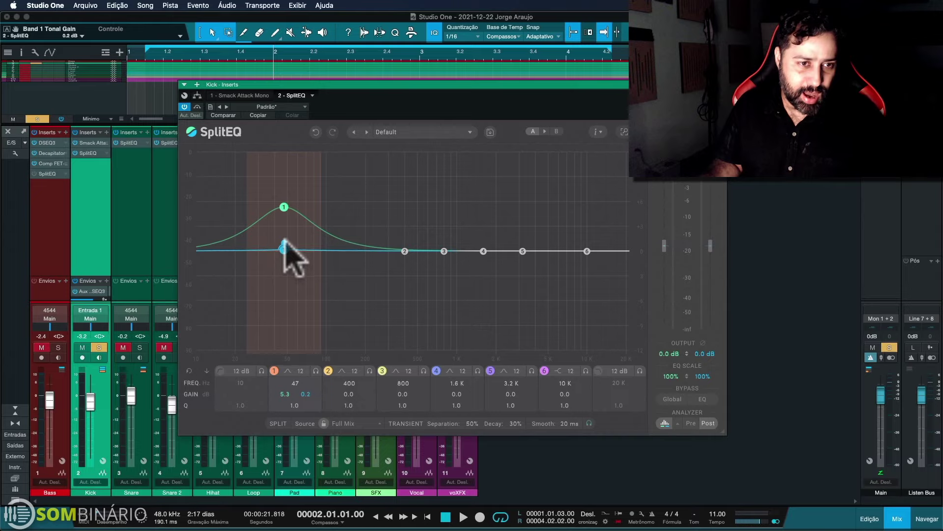
{"action": "left_click", "coordinate": [284, 207]}
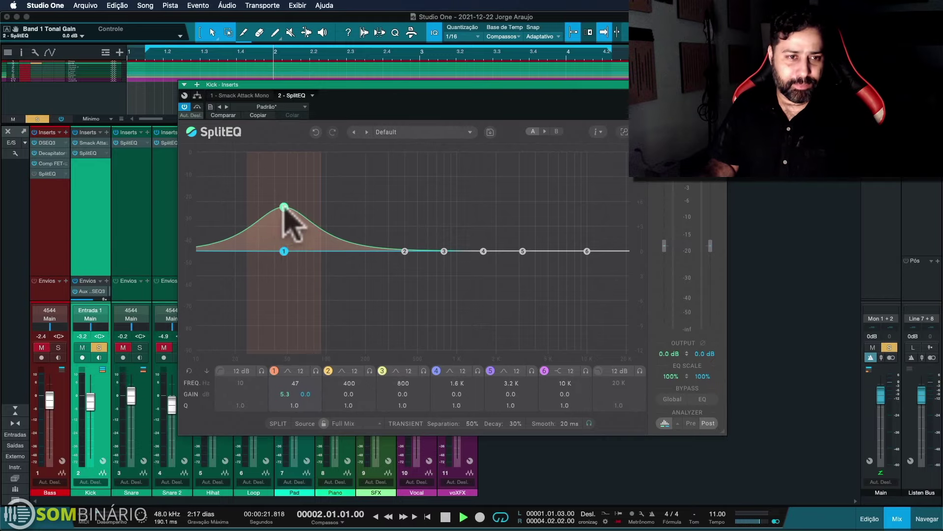
{"action": "key", "text": "space"}
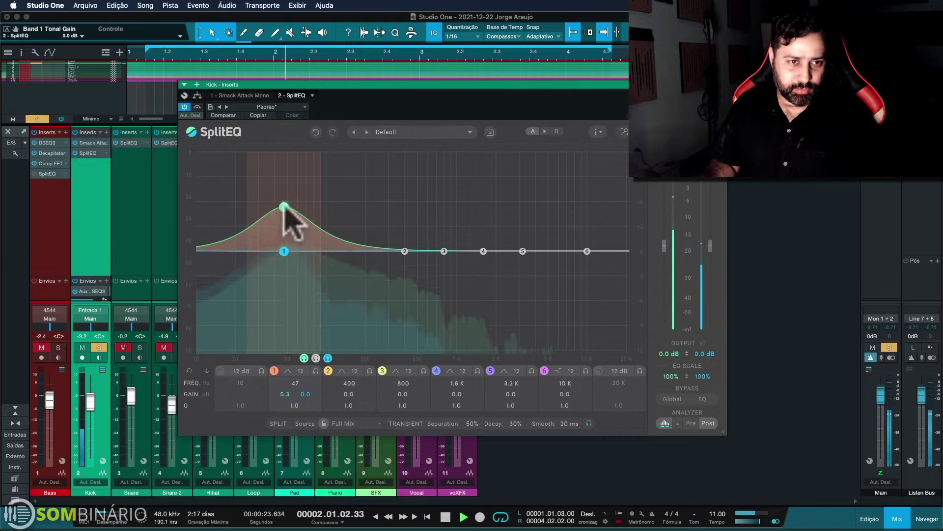
Try a mainly tonal boost on band 1 at about 52 Hz, with 5.9 dB tonal and 0.7 dB transient gain, while playing the kick
{"action": "left_click_drag", "start_coordinate": [284, 206], "coordinate": [291, 207]}
{"action": "key", "text": "space"}
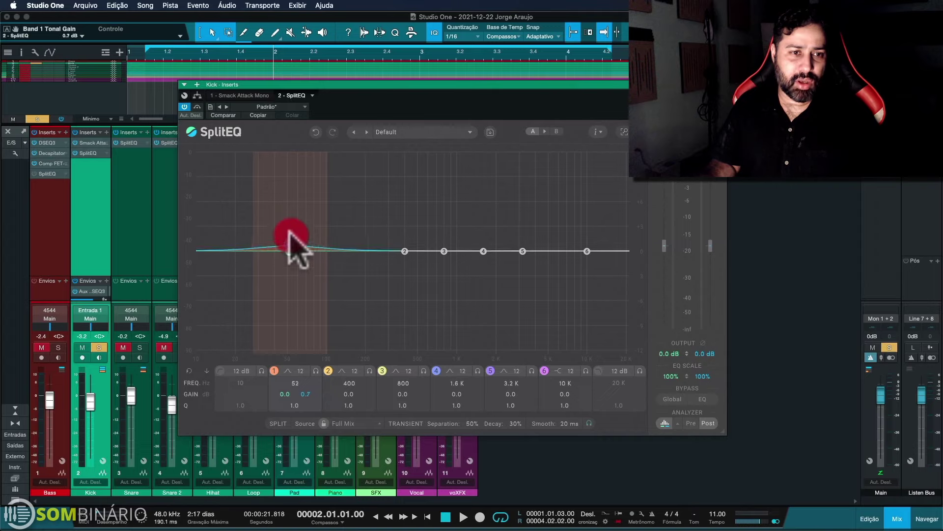
{"action": "key", "text": "space"}
{"action": "left_click_drag", "start_coordinate": [291, 204], "coordinate": [290, 199]}
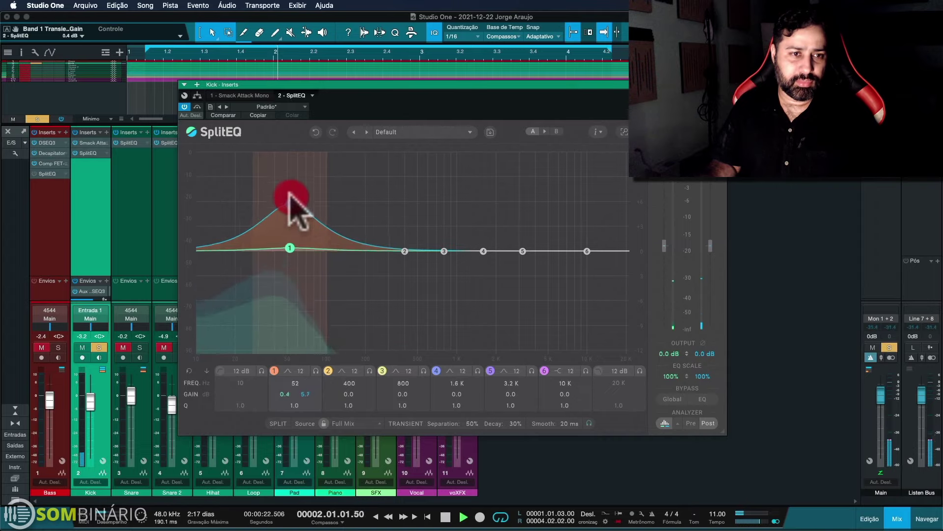
{"action": "left_click_drag", "start_coordinate": [289, 251], "coordinate": [289, 251]}
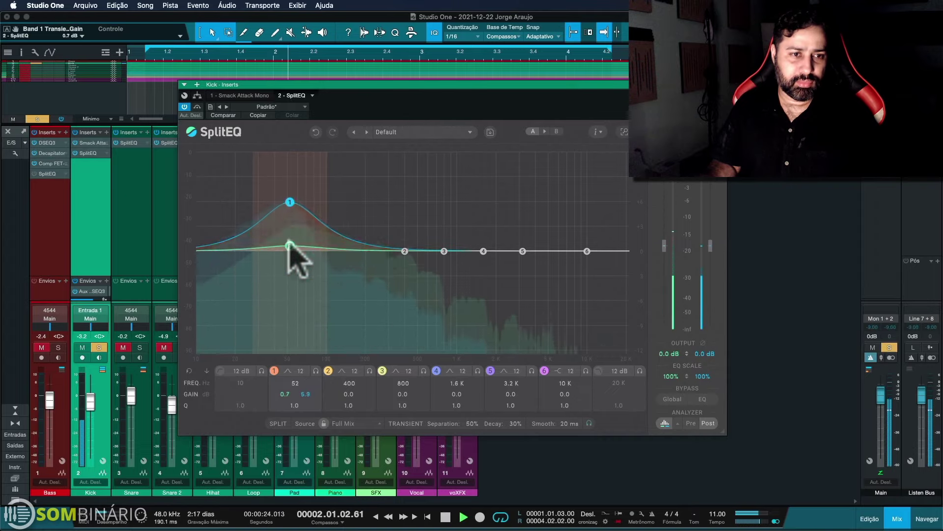
Move band 1 to about 47 Hz, stop playback, and reset its transient and tonal gains to 0.0 dB
{"action": "left_click_drag", "start_coordinate": [290, 202], "coordinate": [284, 206]}
{"action": "key", "text": "space"}
{"action": "double_click", "coordinate": [284, 205]}
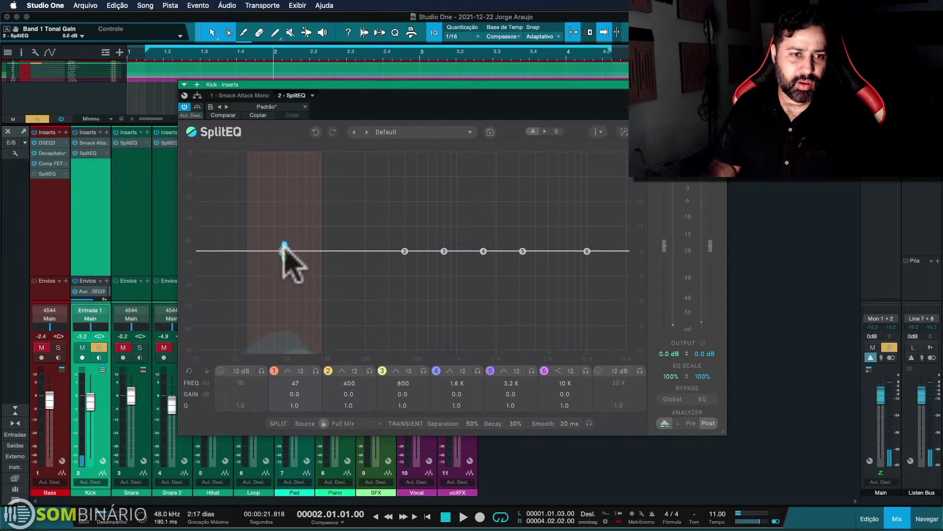
Raise only band 1's transient gain to 5.4 dB at about 49 Hz while auditioning the kick, and stop playback
{"action": "key", "text": "space"}
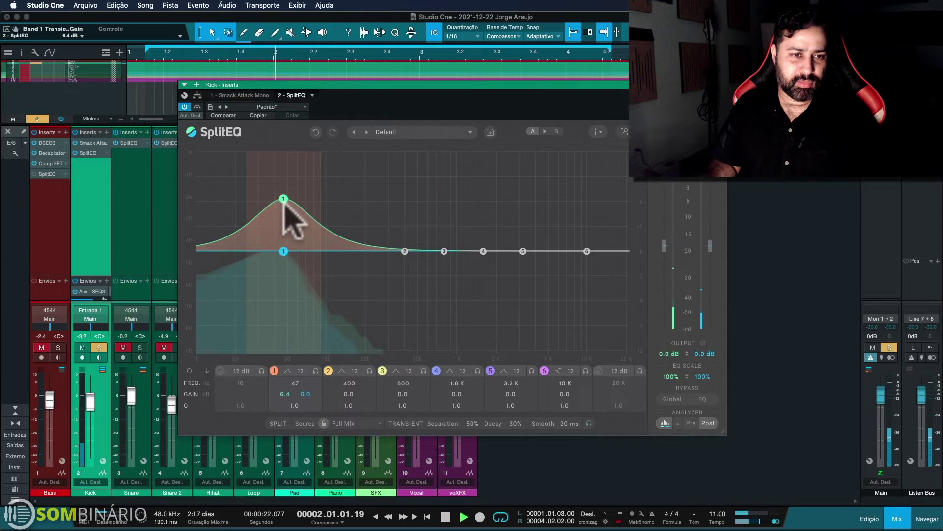
{"action": "left_click_drag", "start_coordinate": [284, 207], "coordinate": [281, 203]}
{"action": "key", "text": "space"}
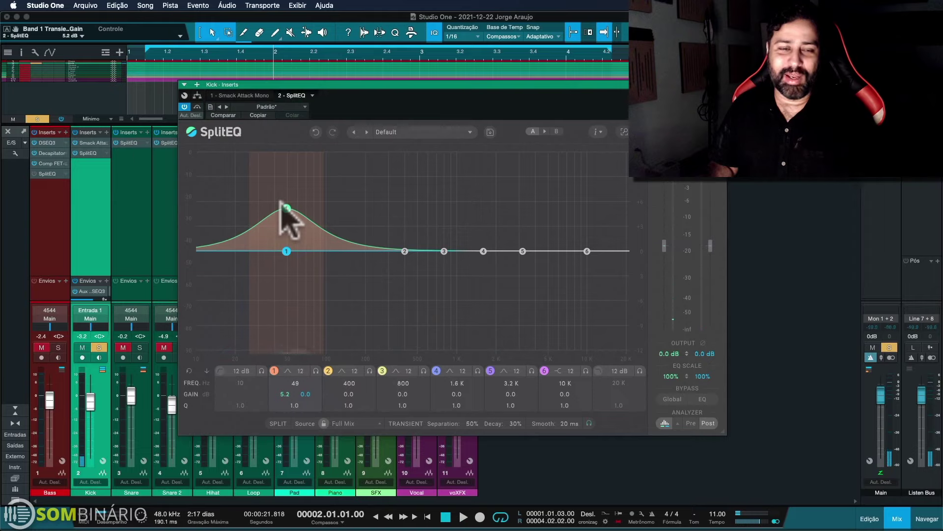
{"action": "key", "text": "space"}
{"action": "left_click_drag", "start_coordinate": [286, 208], "coordinate": [285, 204]}
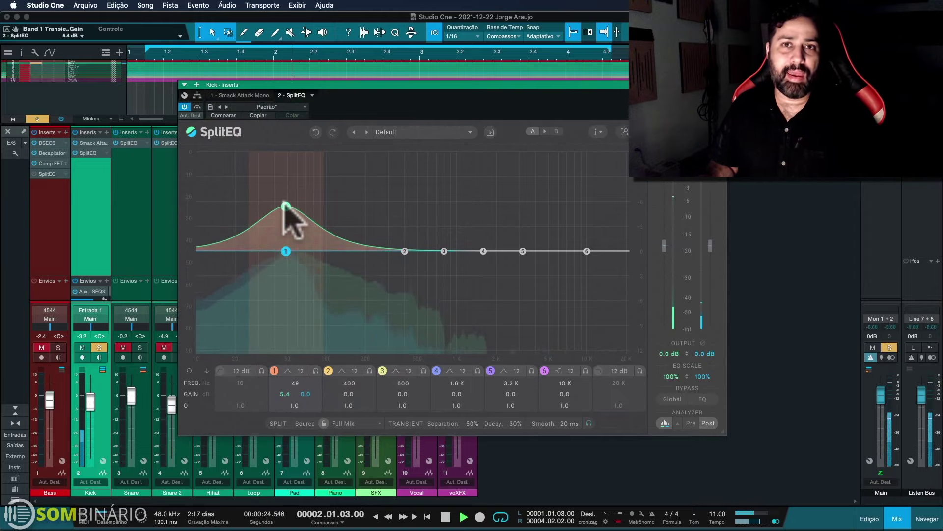
{"action": "key", "text": "space"}
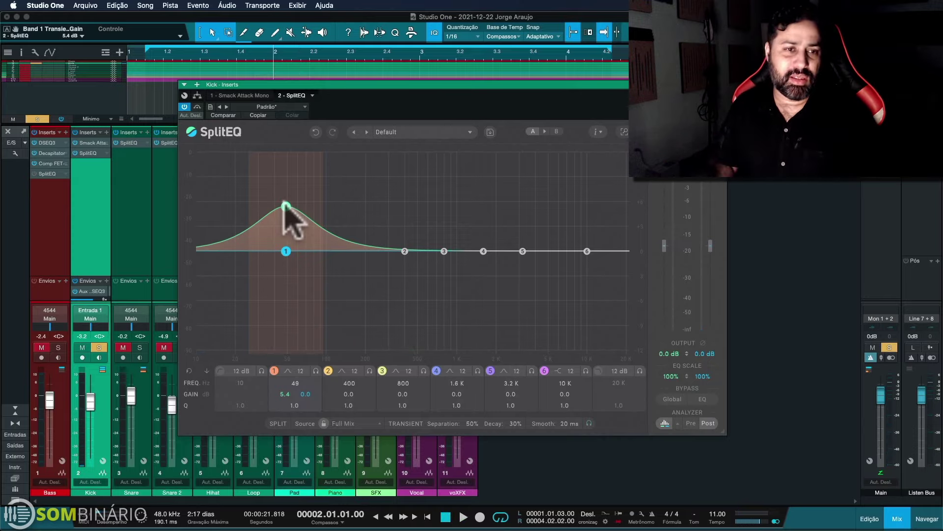
Move band 1 to about 55 Hz with 4.6 dB transient gain and a transient Q of 1.6 while playing the kick
{"action": "left_click_drag", "start_coordinate": [285, 204], "coordinate": [292, 210]}
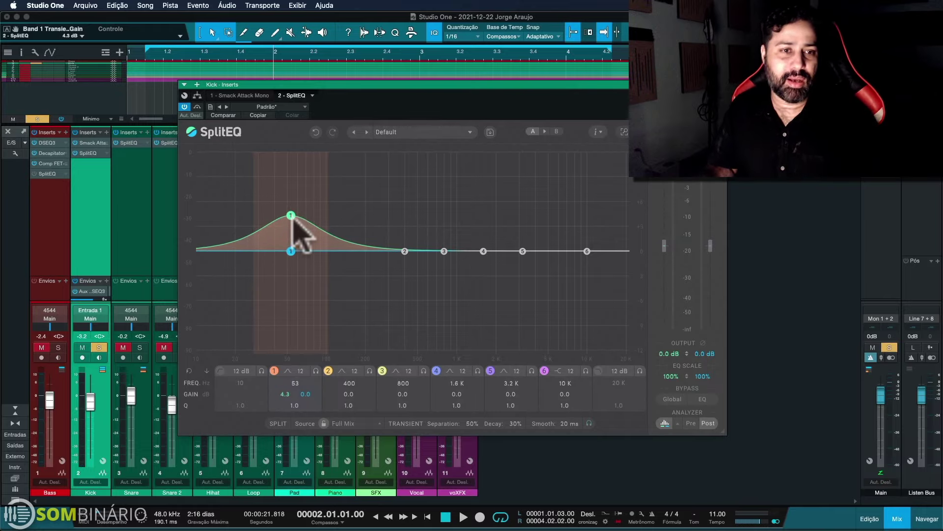
{"action": "key", "text": "space"}
{"action": "left_click_drag", "start_coordinate": [293, 214], "coordinate": [295, 236]}
{"action": "key", "text": "space"}
Enable the high-pass filter with an 18 dB slope, raise its cutoff to about 29 Hz, and audition it on the kick
{"action": "left_click", "coordinate": [220, 370]}
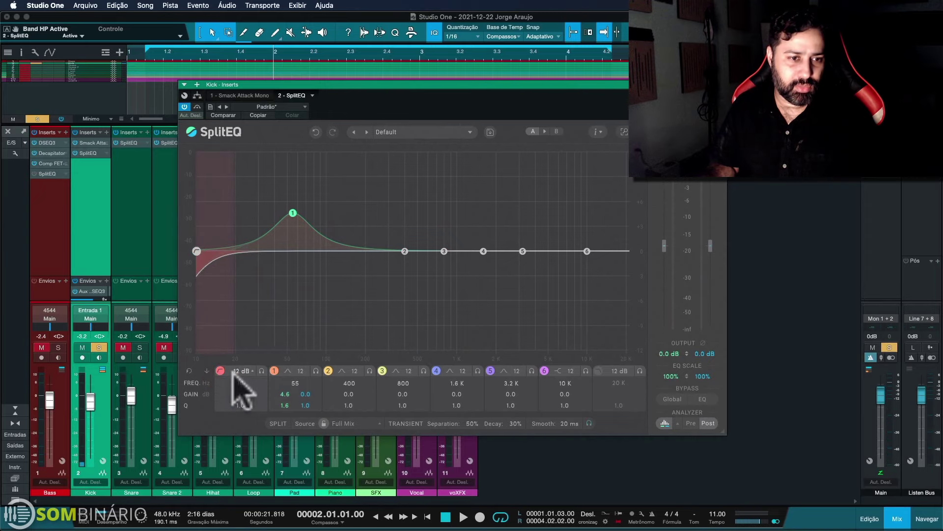
{"action": "left_click", "coordinate": [245, 371]}
{"action": "left_click", "coordinate": [245, 301]}
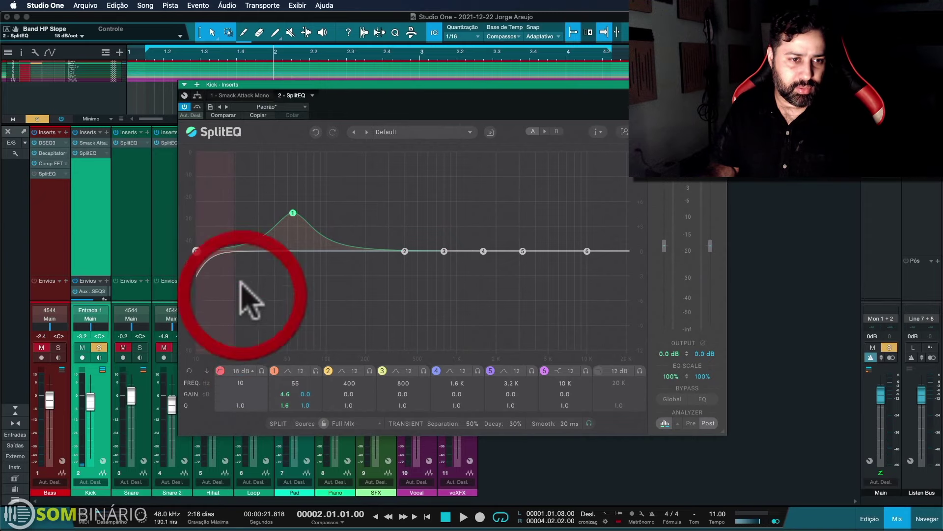
{"action": "key", "text": "space"}
{"action": "left_click_drag", "start_coordinate": [196, 251], "coordinate": [259, 248]}
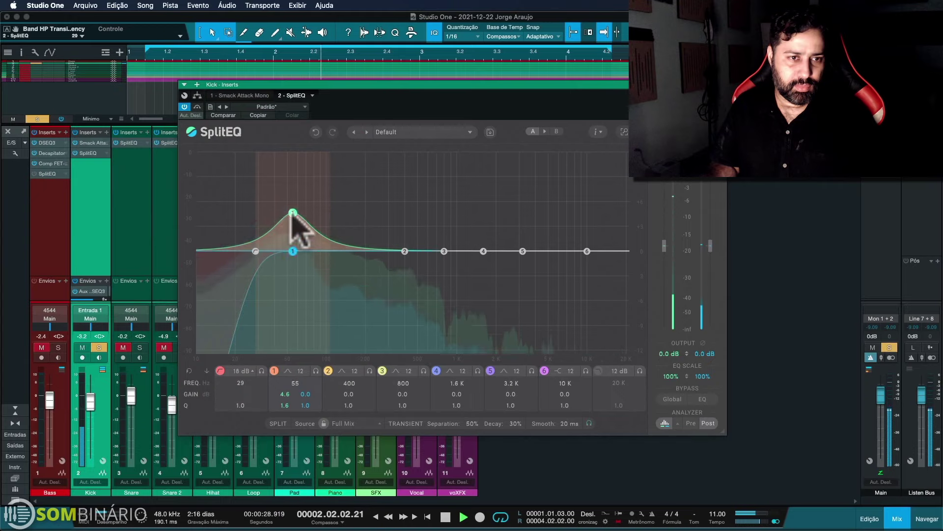
{"action": "key", "text": "space"}
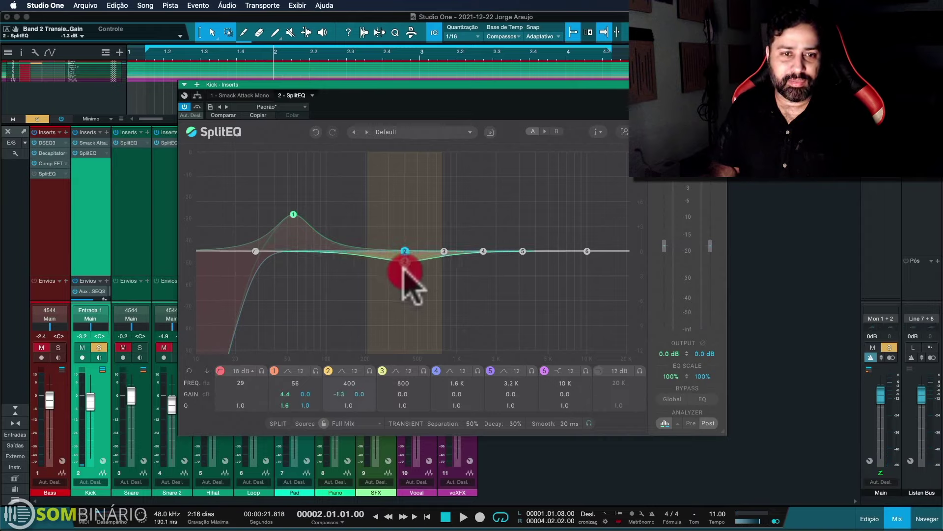
Cut band 2's transient gain to -8.6 dB at about 455 Hz, Q 1.4, and boost only band 5's transient 3.0 dB at 3.5 kHz
{"action": "key", "text": "space"}
{"action": "left_click_drag", "start_coordinate": [403, 260], "coordinate": [418, 323]}
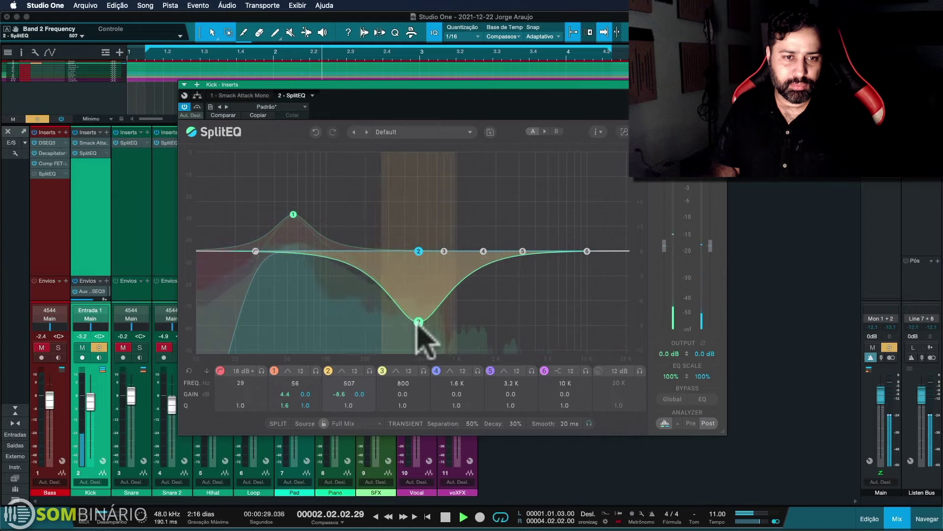
{"action": "scroll", "coordinate": [411, 324], "scroll_direction": "up", "scroll_amount": 3}
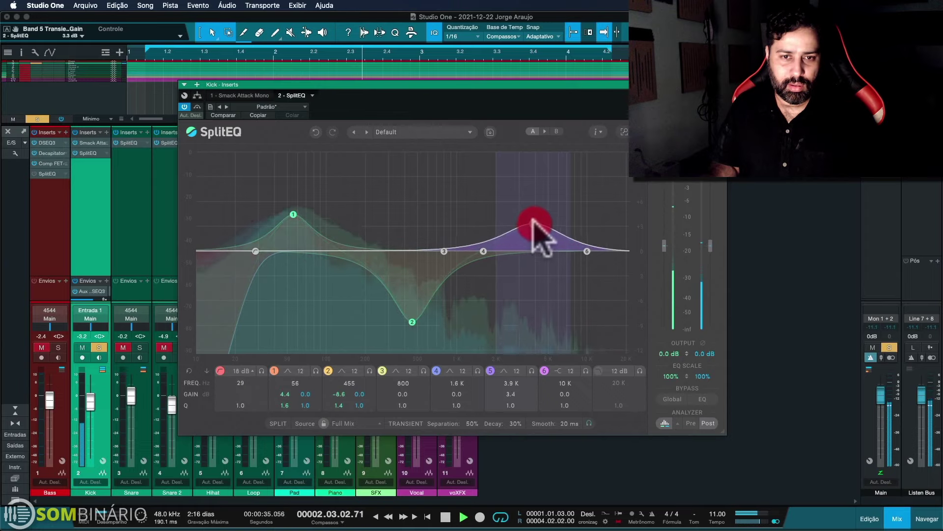
{"action": "left_click_drag", "start_coordinate": [533, 212], "coordinate": [527, 250]}
{"action": "key", "text": "space"}
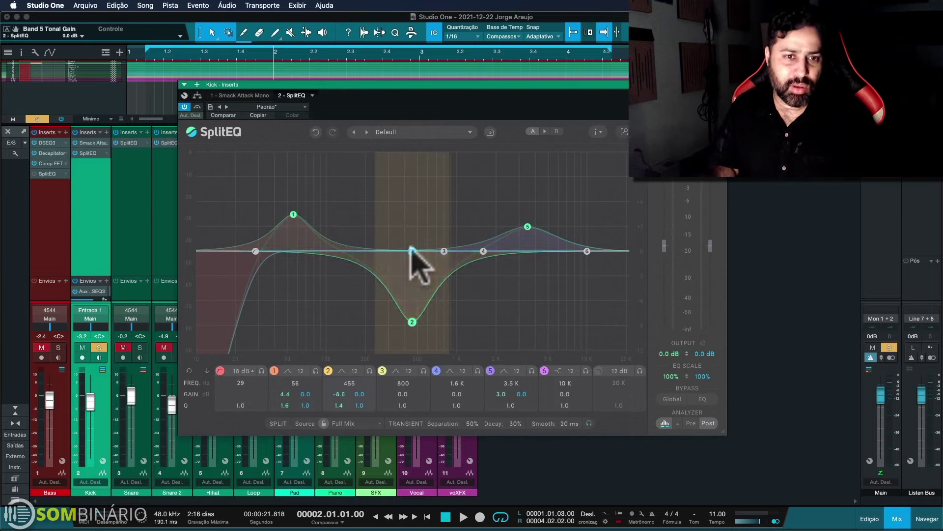
Move band 3 to about 124 Hz with a Q of 1.5 and reset its gain to 0.0 dB
{"action": "left_click_drag", "start_coordinate": [417, 244], "coordinate": [323, 229]}
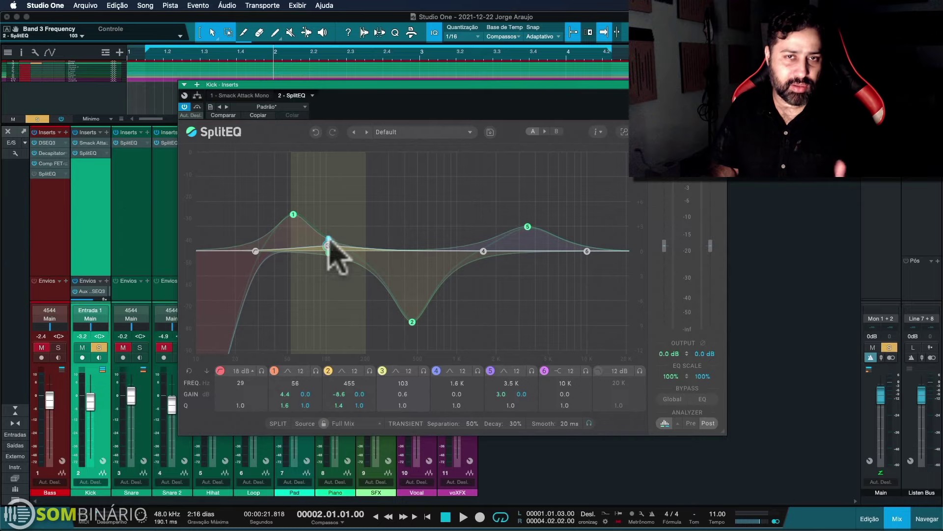
{"action": "left_click_drag", "start_coordinate": [329, 253], "coordinate": [335, 250]}
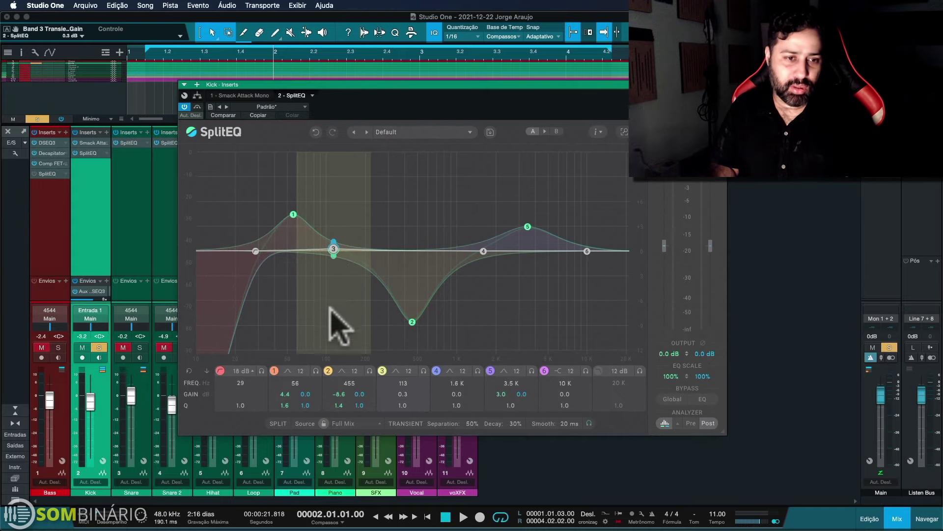
{"action": "mouse_move", "coordinate": [404, 384]}
{"action": "left_mouse_down"}
{"action": "mouse_move", "coordinate": [404, 396]}
{"action": "mouse_move", "coordinate": [403, 383]}
{"action": "mouse_move", "coordinate": [387, 383]}
{"action": "mouse_move", "coordinate": [421, 404]}
{"action": "mouse_move", "coordinate": [404, 391]}
{"action": "left_mouse_up"}
{"action": "double_click", "coordinate": [402, 393]}
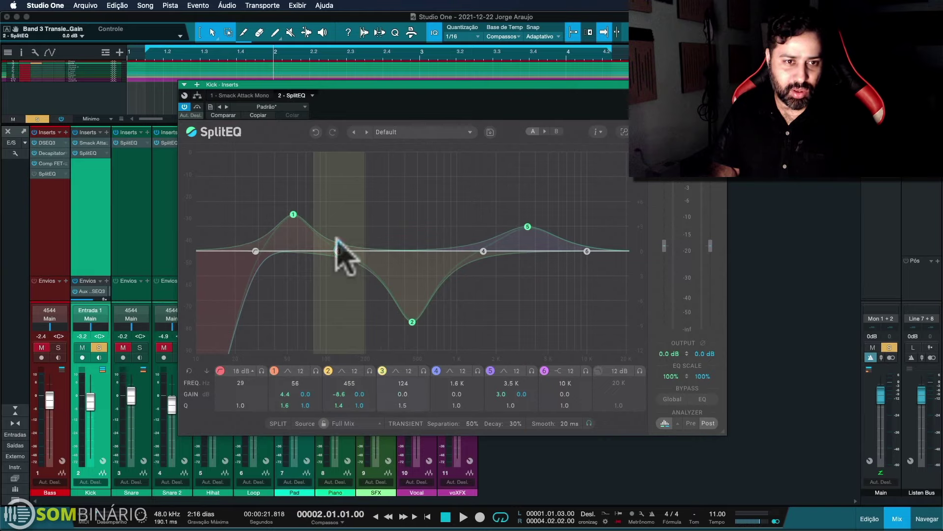
Raise band 3's tonal gain to 3.7 dB at about 125 Hz with a tonal Q of 4.7, and solo its tonal signal
{"action": "mouse_move", "coordinate": [337, 221]}
{"action": "left_mouse_down"}
{"action": "mouse_move", "coordinate": [342, 199]}
{"action": "mouse_move", "coordinate": [343, 234]}
{"action": "left_mouse_up"}
{"action": "scroll", "coordinate": [342, 234], "scroll_direction": "up", "scroll_amount": 5}
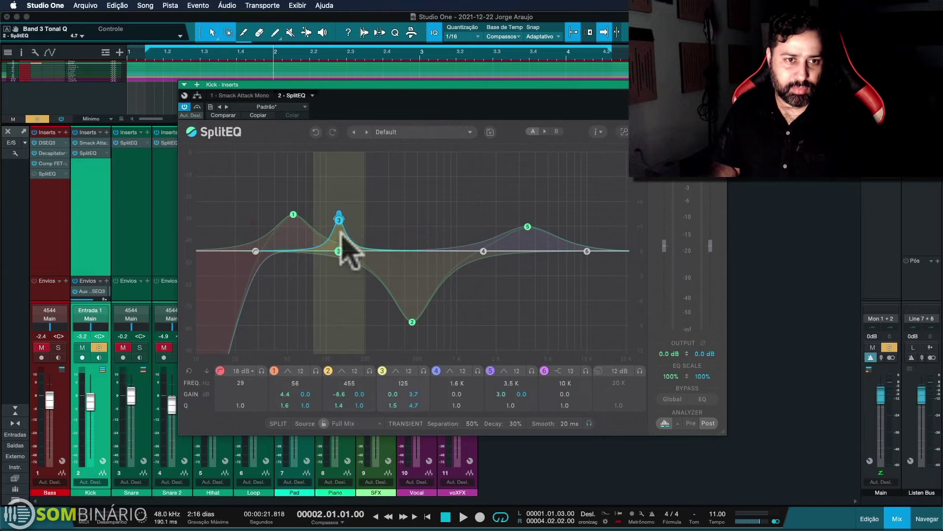
{"action": "left_click", "coordinate": [421, 372]}
{"action": "left_click", "coordinate": [435, 358]}
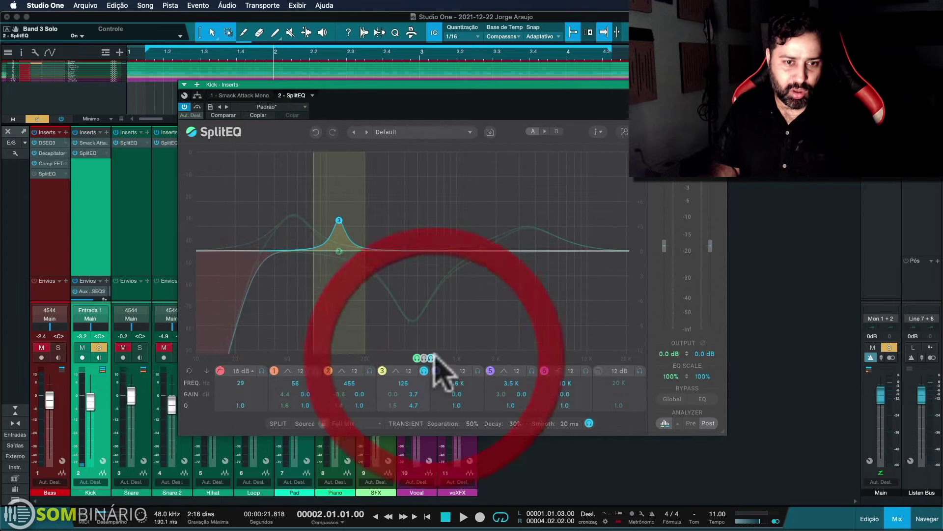
Audition band 3's tonal boost at 12.7 dB with Q 10.3, stop playback, and cut its tonal gain to -8.6 dB
{"action": "left_click_drag", "start_coordinate": [339, 220], "coordinate": [338, 142]}
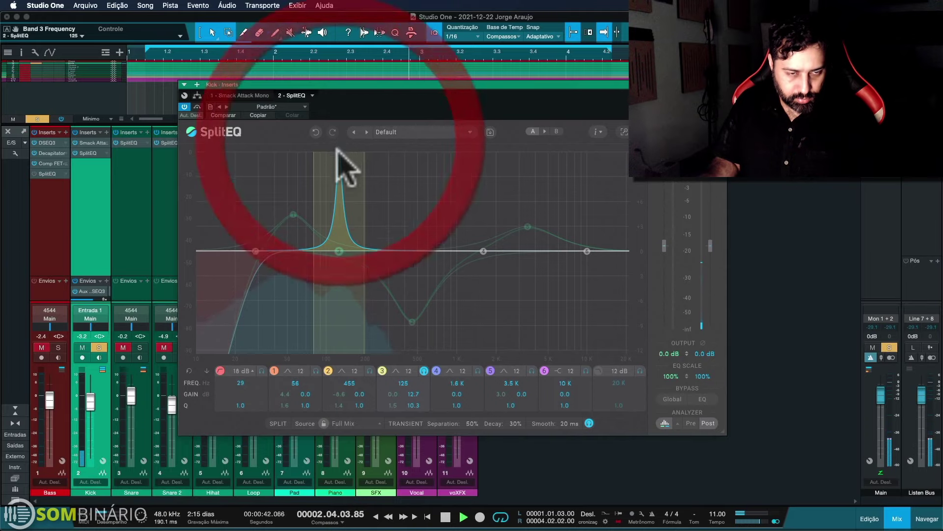
{"action": "key", "text": "space"}
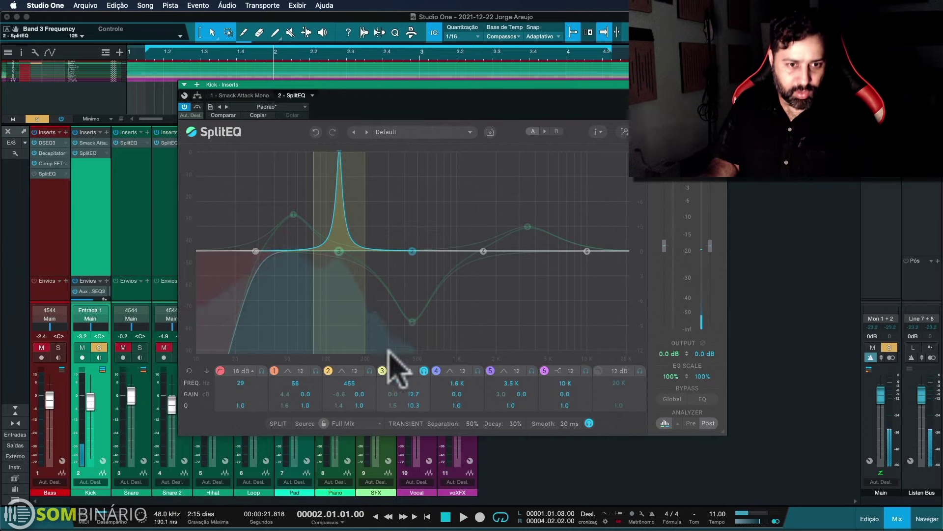
{"action": "left_click_drag", "start_coordinate": [416, 392], "coordinate": [419, 438]}
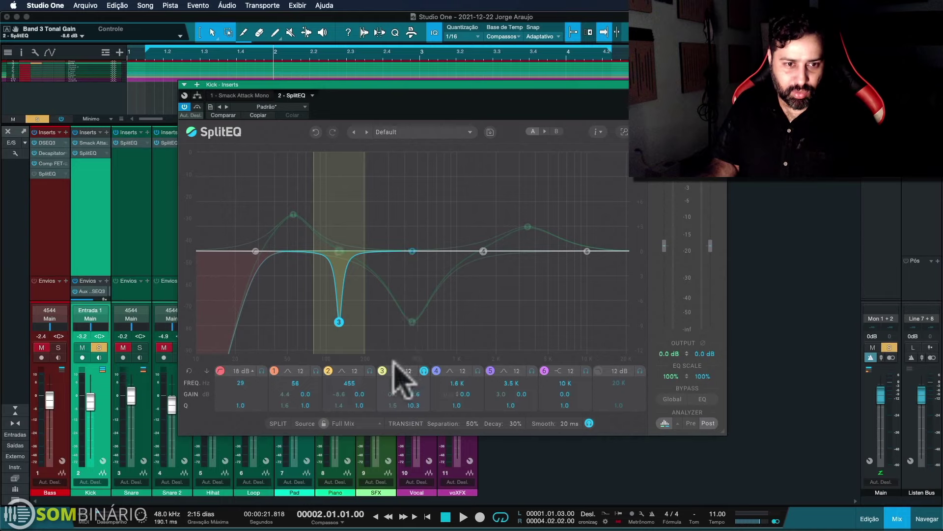
Play the soloed kick and compare it with SplitEQ's global bypass on and off
{"action": "key", "text": "space"}
{"action": "left_click", "coordinate": [672, 399]}
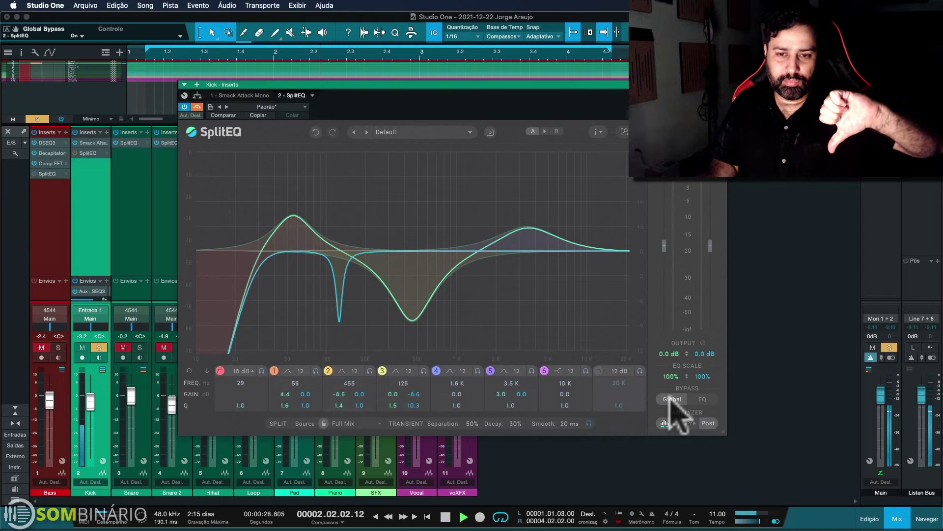
{"action": "left_click", "coordinate": [671, 399]}
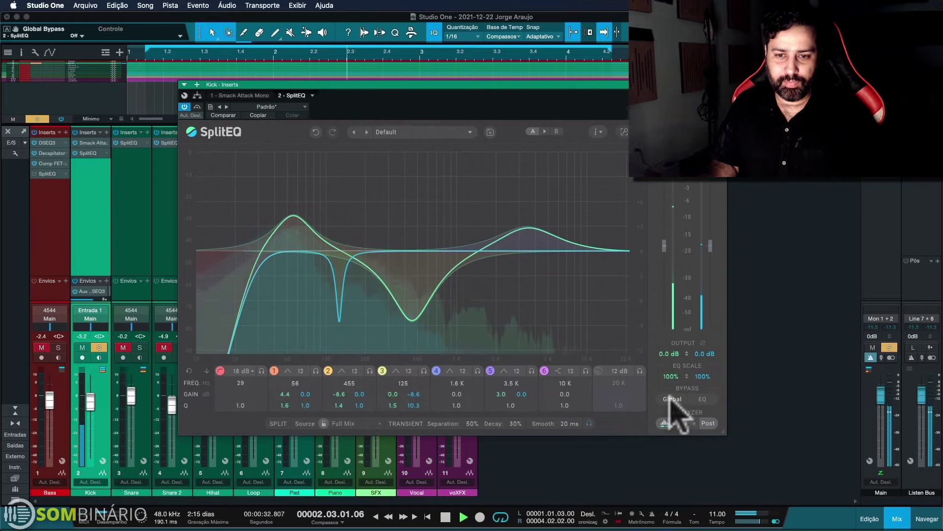
{"action": "left_click", "coordinate": [671, 399]}
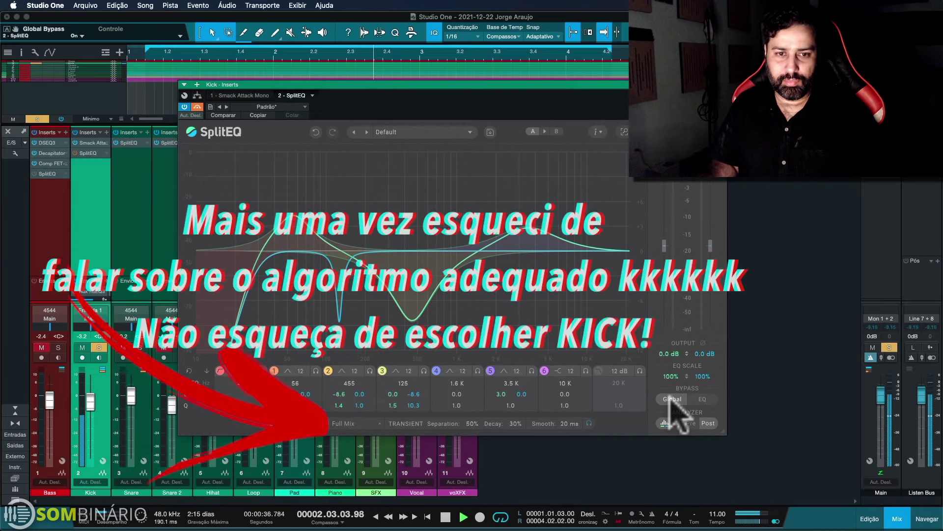
{"action": "left_click", "coordinate": [670, 398]}
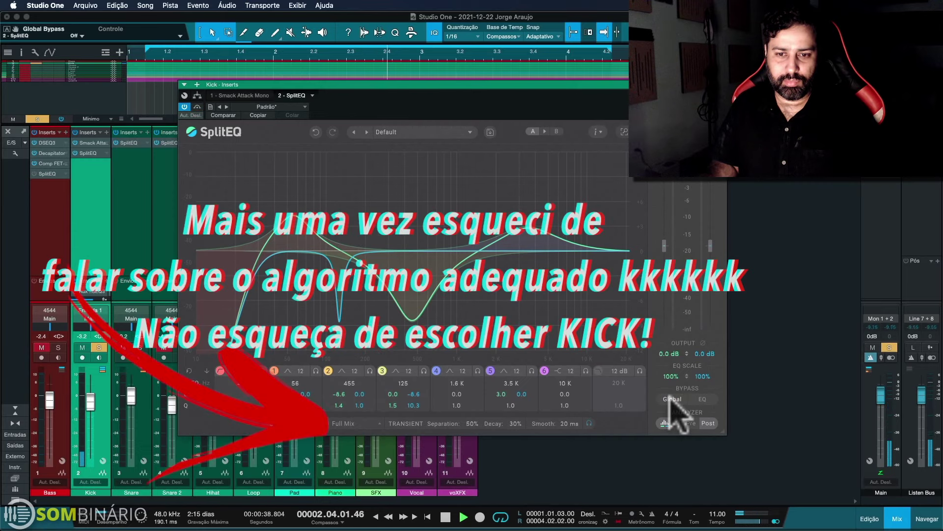
{"action": "key", "text": "space"}
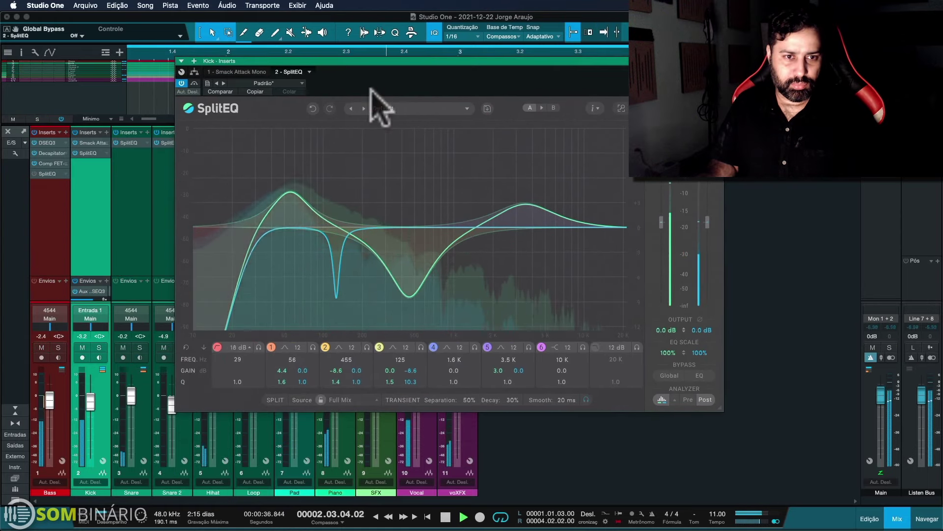
Compare the kick equalization within the full mix by switching its global bypass on and off
{"action": "left_click", "coordinate": [670, 375]}
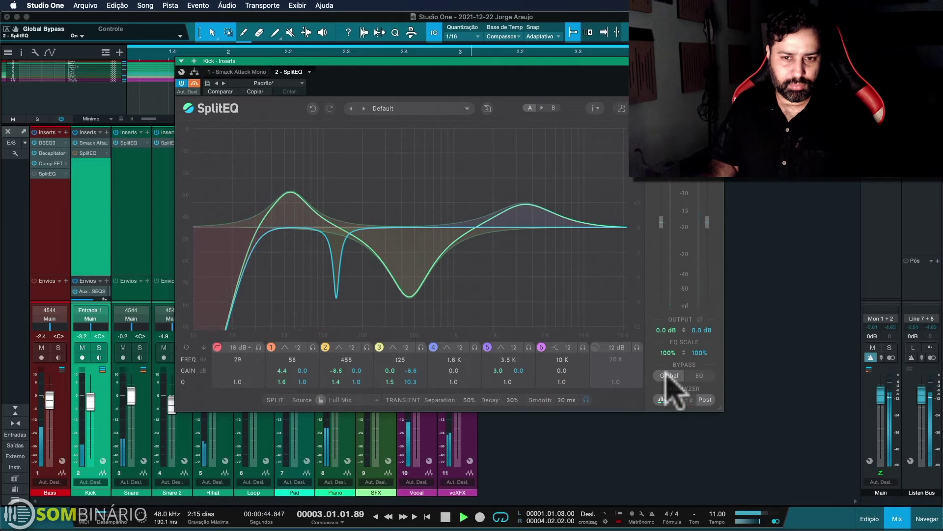
{"action": "left_click", "coordinate": [668, 375]}
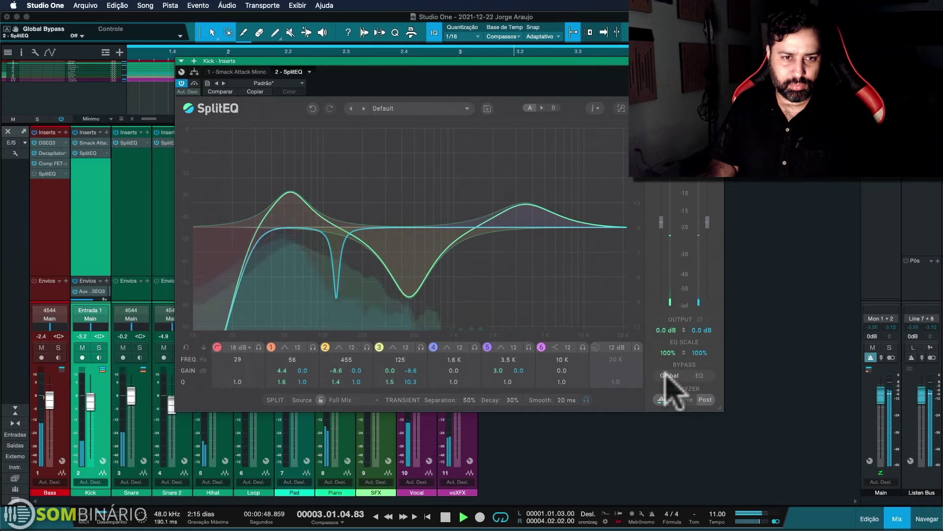
{"action": "left_click", "coordinate": [668, 375]}
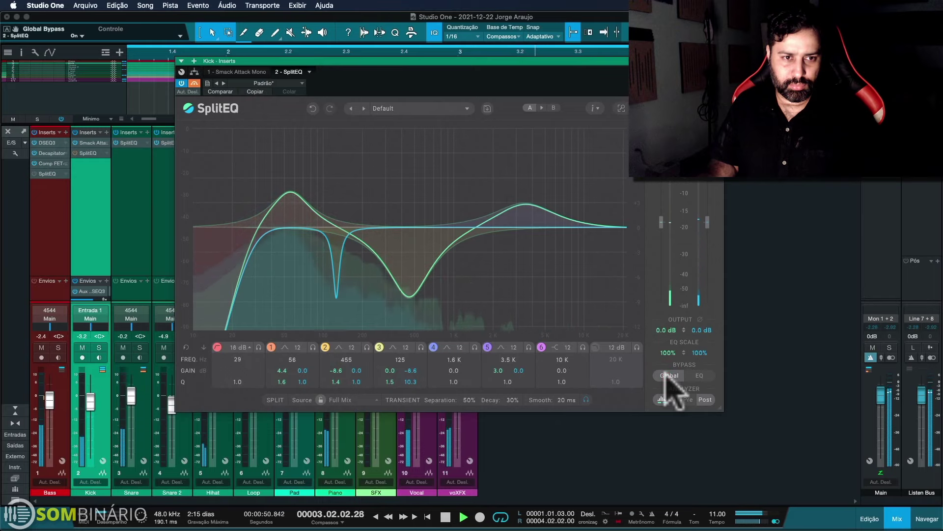
{"action": "left_click", "coordinate": [669, 376]}
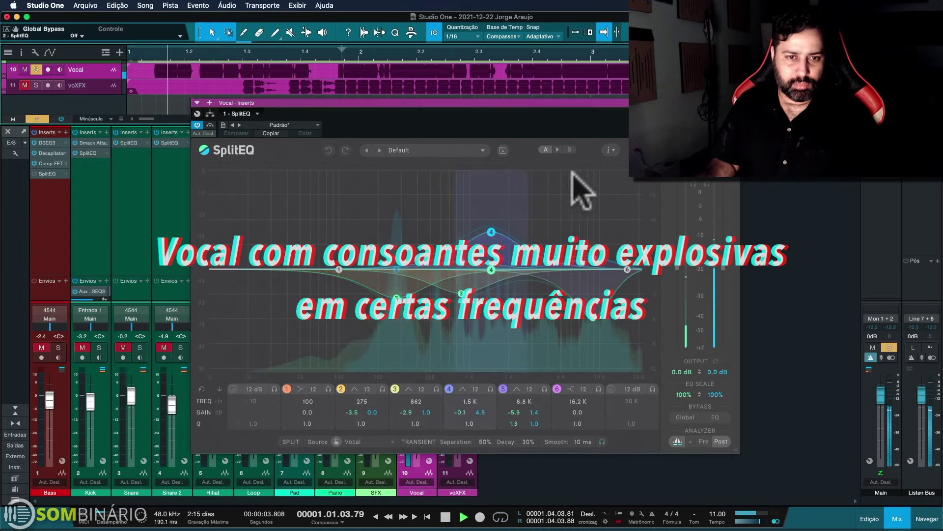
Bring the vocal's SplitEQ fully into view and compare the vocal with global bypass on and off during playback
{"action": "left_click_drag", "start_coordinate": [544, 141], "coordinate": [438, 151]}
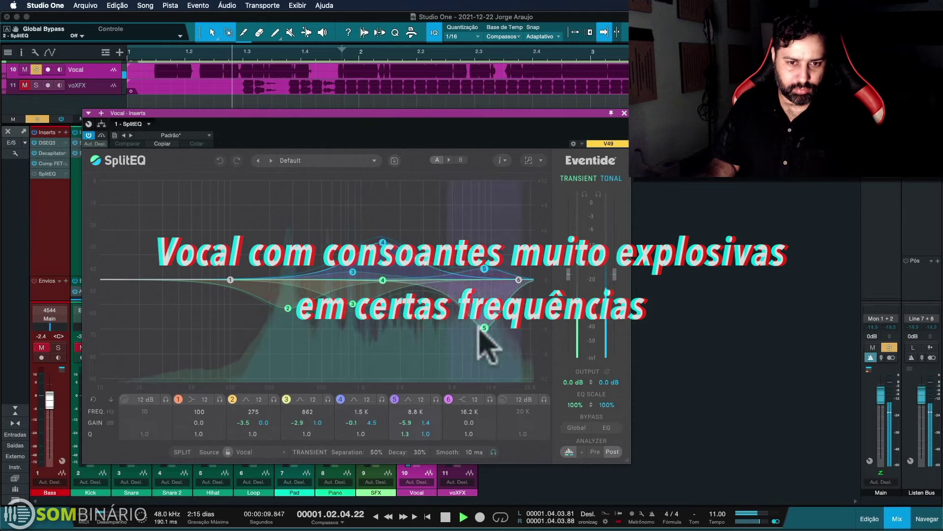
{"action": "left_click", "coordinate": [576, 428]}
{"action": "key", "text": "space"}
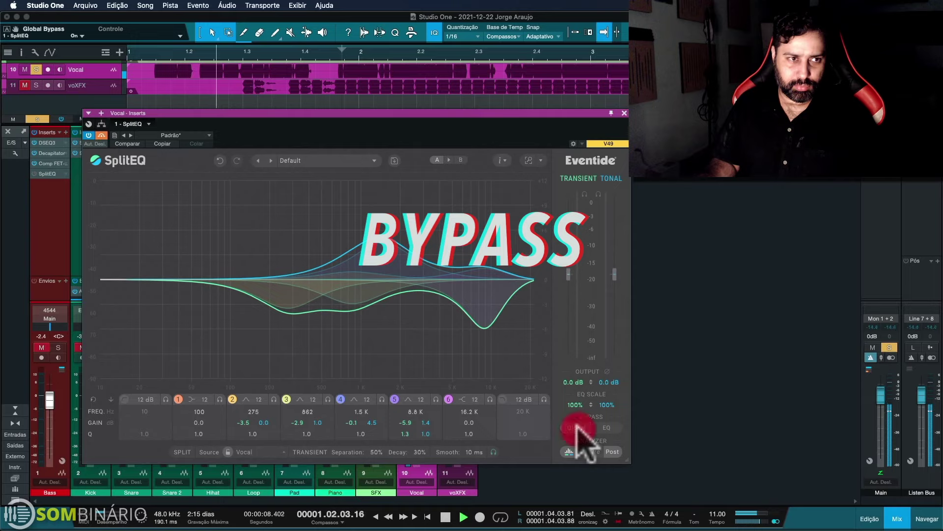
{"action": "left_click", "coordinate": [577, 427]}
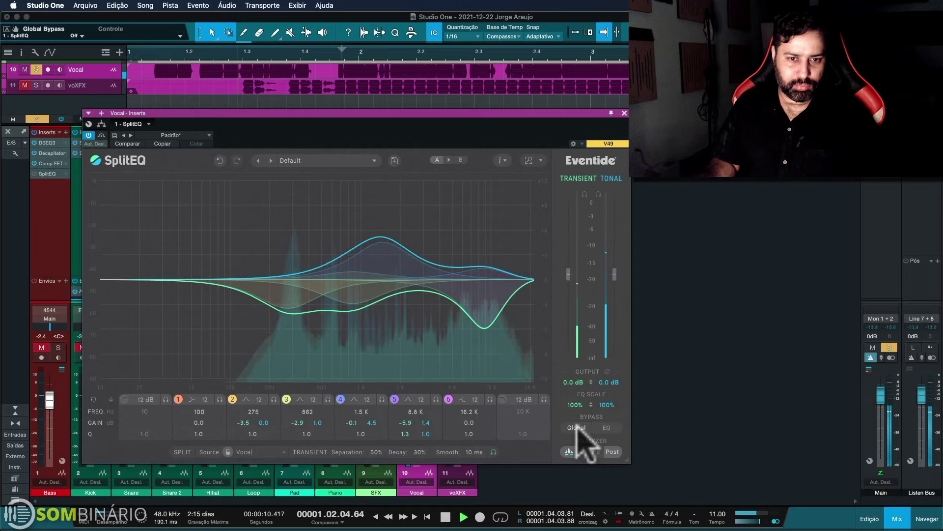
{"action": "left_click", "coordinate": [577, 427]}
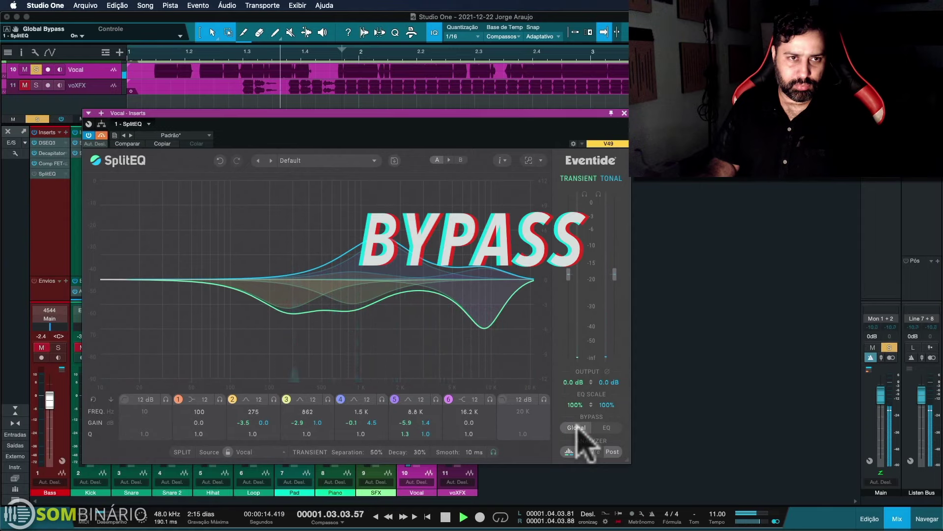
{"action": "left_click", "coordinate": [577, 427]}
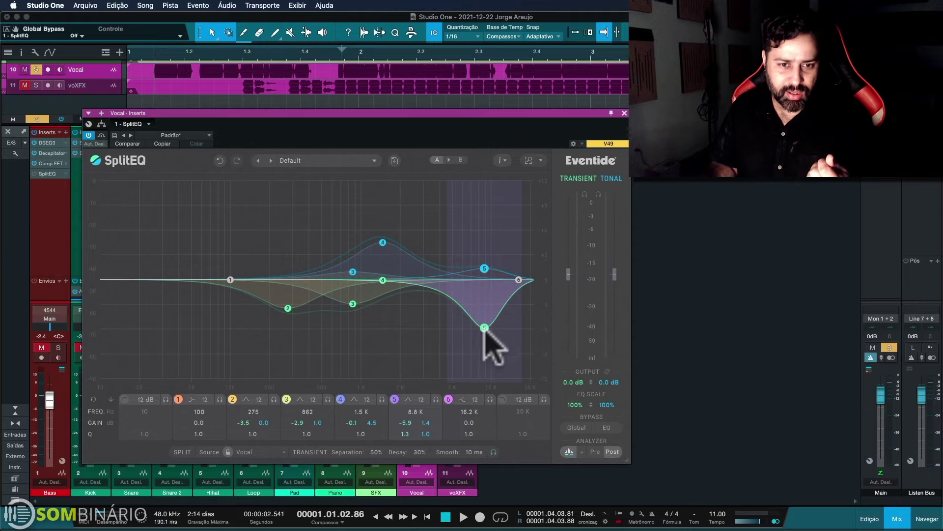
Raise band 5's tonal gain to 3.4 dB at about 8.9 kHz on the vocal, and close its SplitEQ window
{"action": "left_click", "coordinate": [483, 269]}
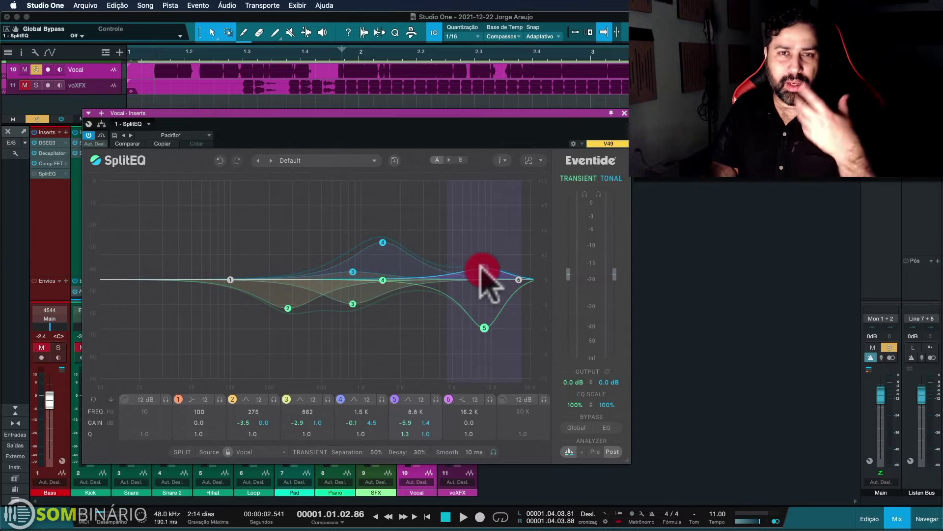
{"action": "left_click_drag", "start_coordinate": [483, 270], "coordinate": [483, 248]}
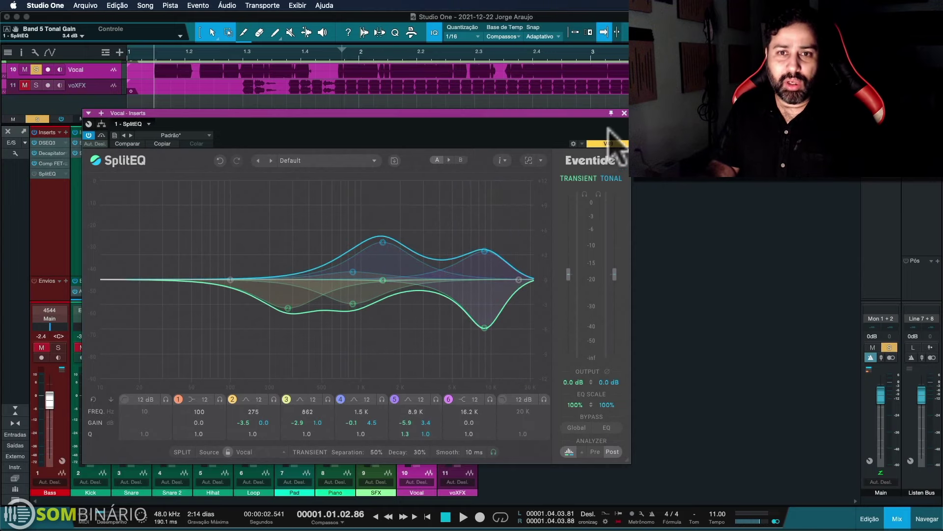
{"action": "left_click", "coordinate": [622, 115]}
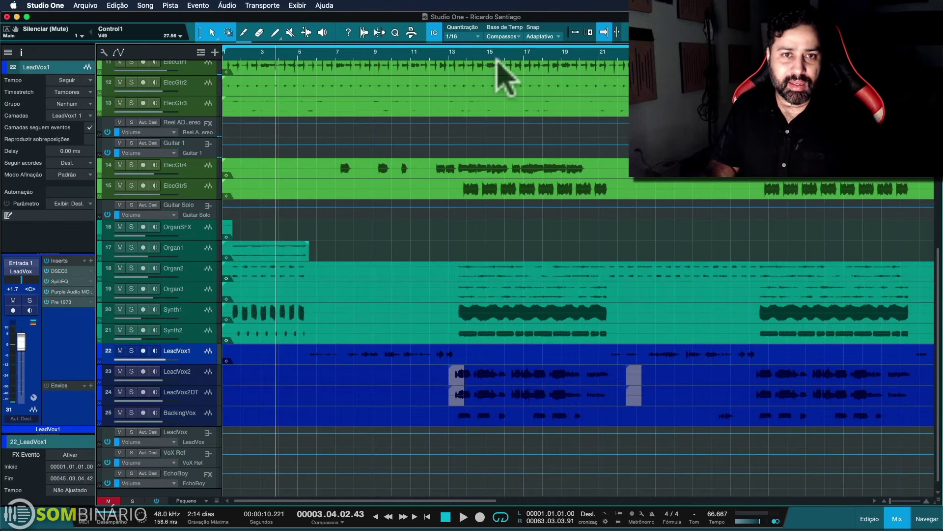
Display the ElecGtr4 track's SplitEQ in the other song and reposition its window so the pan controls are in full view
{"action": "left_click_drag", "start_coordinate": [489, 51], "coordinate": [474, 68]}
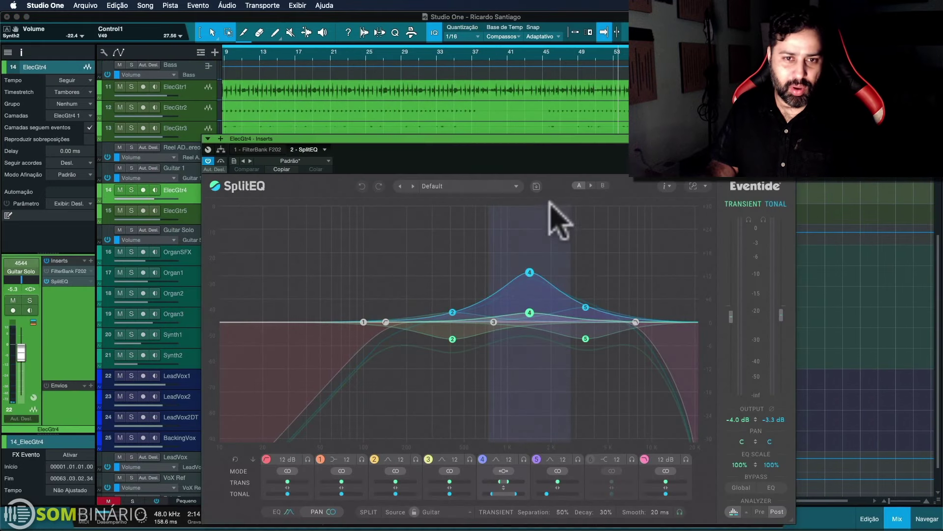
{"action": "left_click", "coordinate": [540, 139]}
{"action": "left_click_drag", "start_coordinate": [541, 138], "coordinate": [514, 81]}
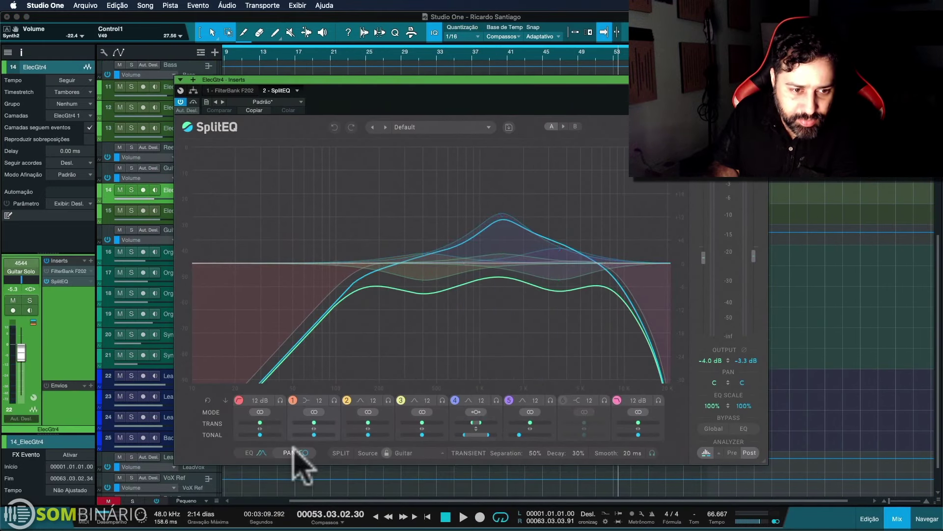
Review the guitar's EQ and pan settings and examine the list of Split source types, leaving Guitar selected
{"action": "left_click", "coordinate": [255, 452]}
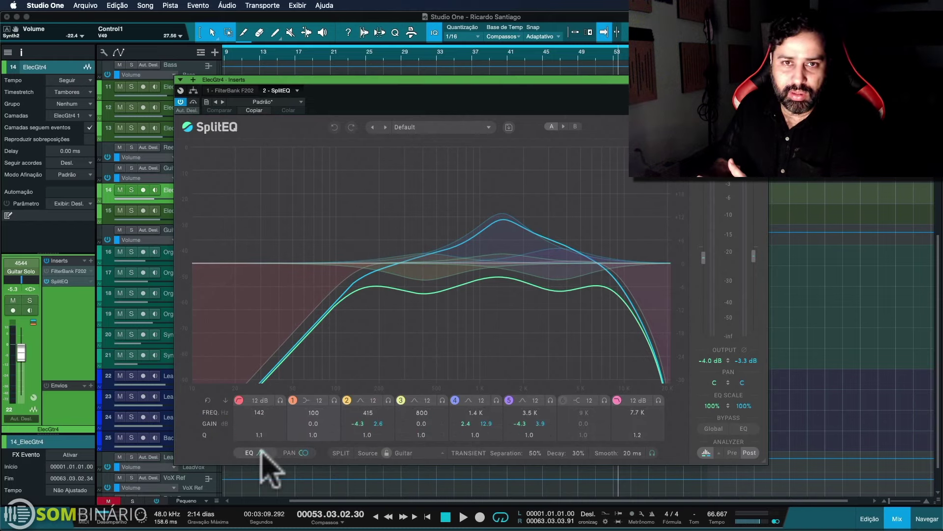
{"action": "left_click", "coordinate": [291, 452]}
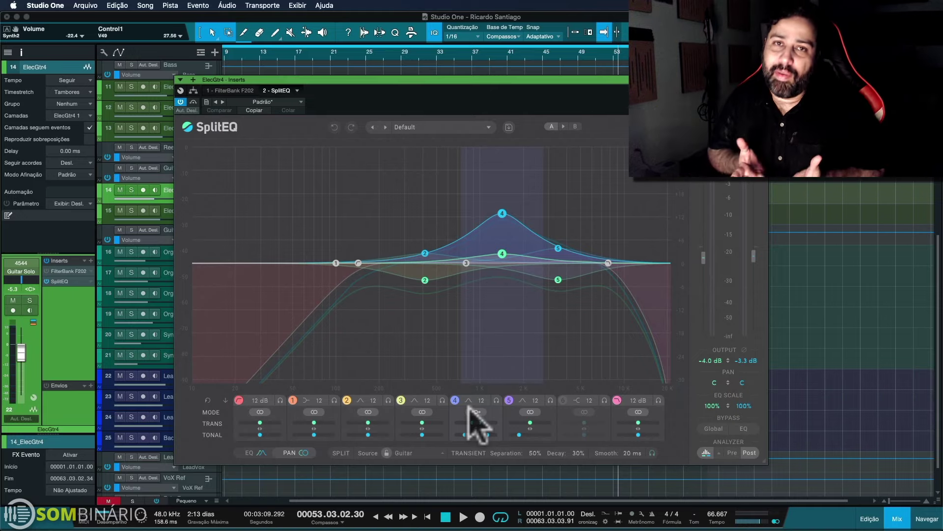
{"action": "left_click", "coordinate": [341, 452]}
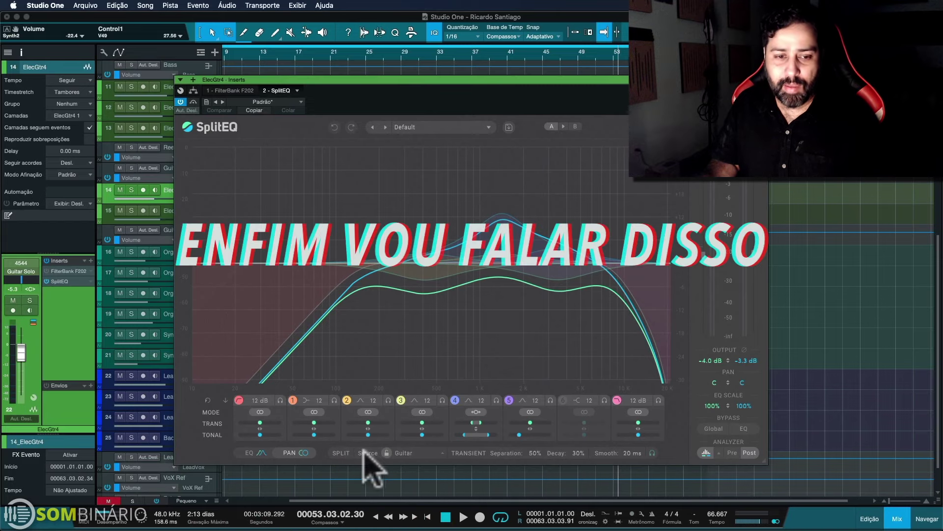
{"action": "left_click", "coordinate": [403, 452]}
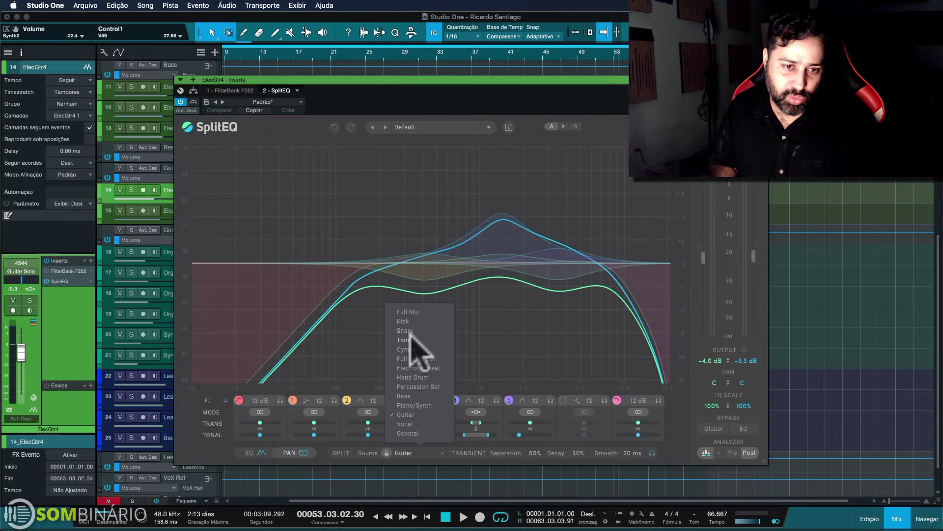
{"action": "left_click", "coordinate": [466, 448]}
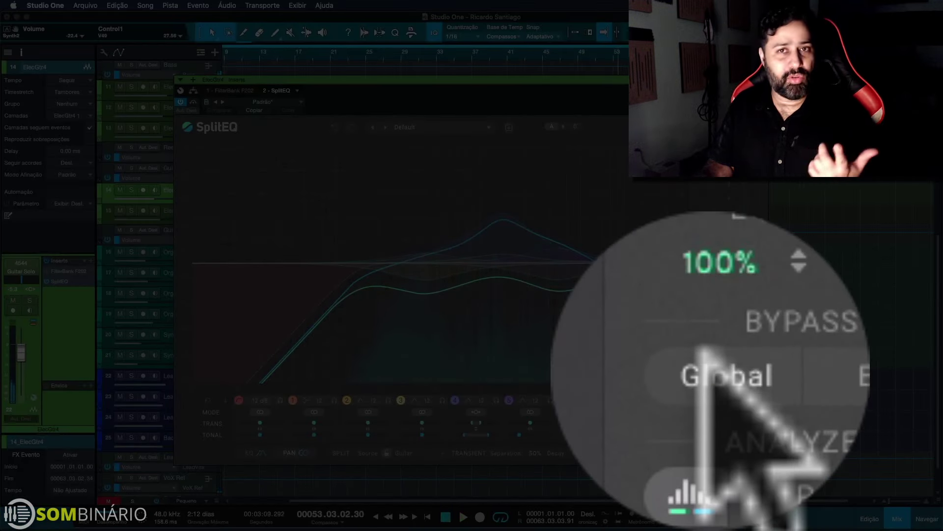
Compare the ElecGtr4 guitar within the song with SplitEQ's global bypass on and off during playback
{"action": "left_click", "coordinate": [714, 371]}
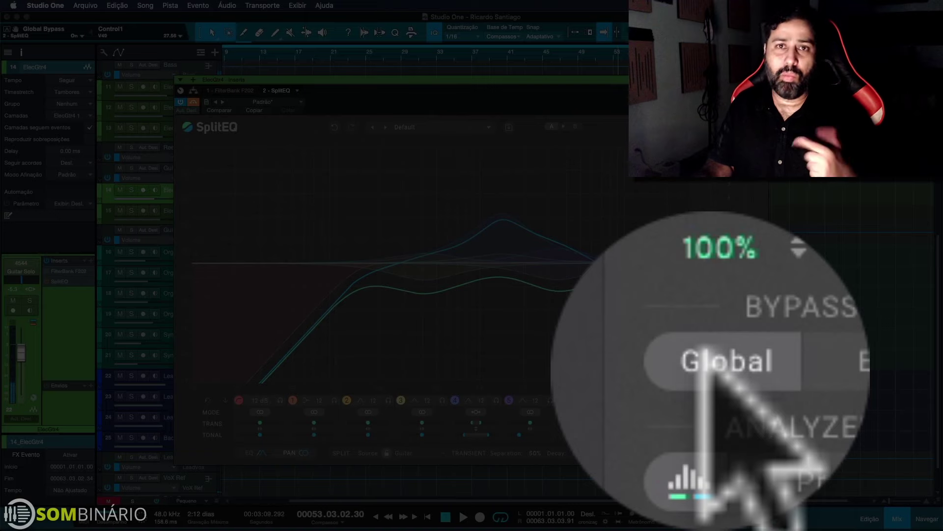
{"action": "left_click", "coordinate": [707, 367]}
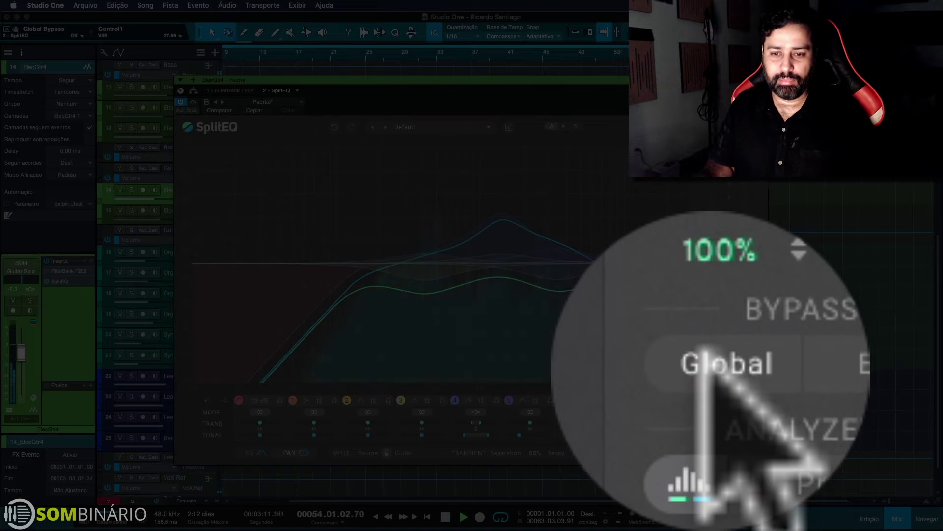
{"action": "left_click", "coordinate": [704, 353]}
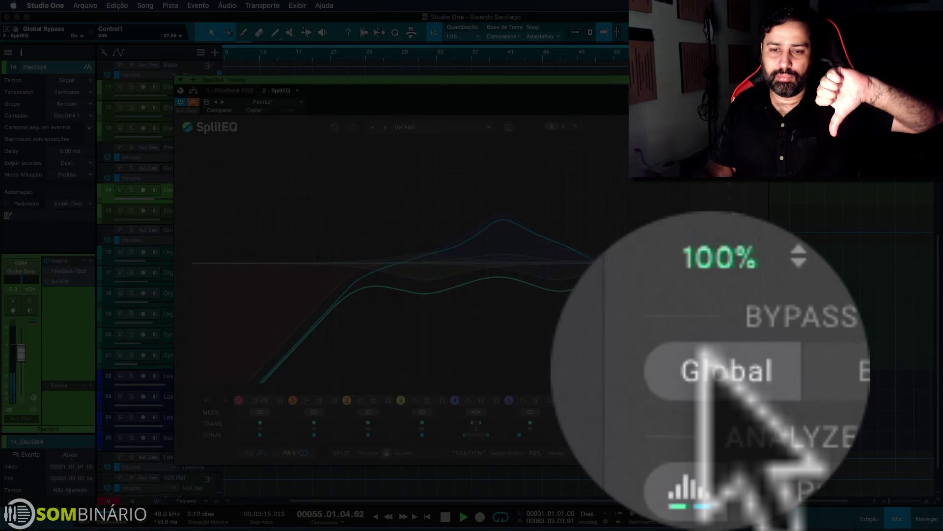
{"action": "left_click", "coordinate": [704, 352]}
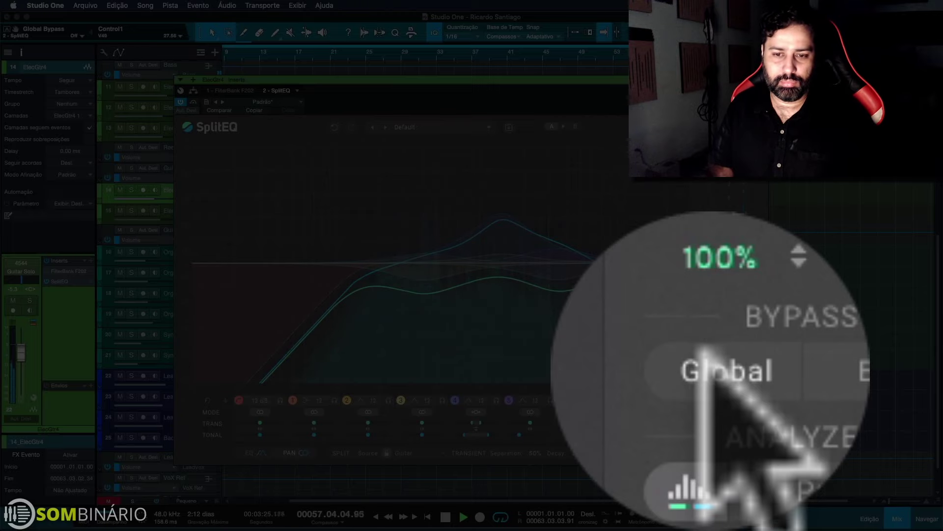
{"action": "left_click", "coordinate": [704, 351]}
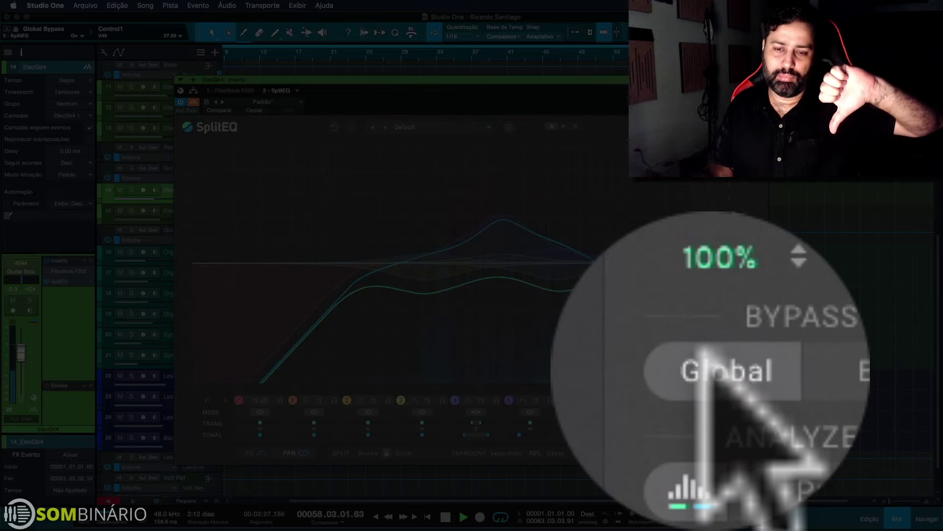
{"action": "left_click", "coordinate": [703, 352]}
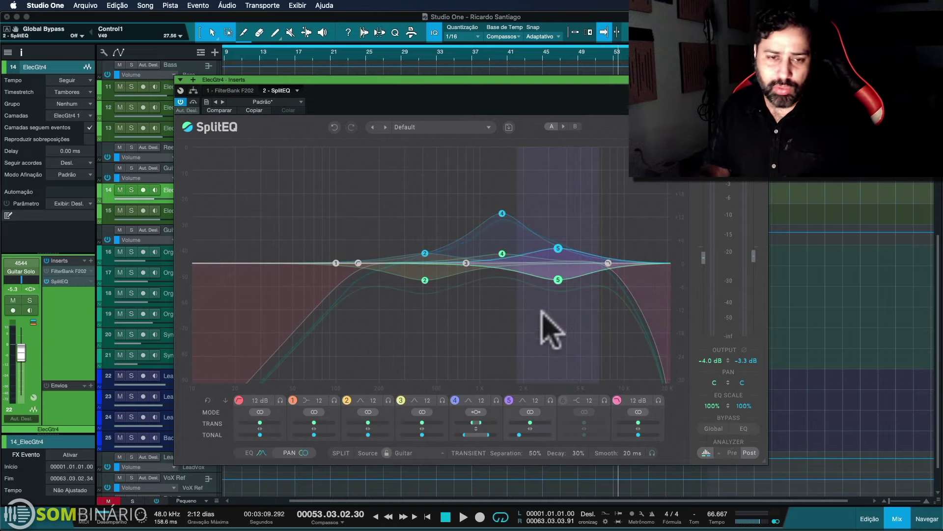
Show the guitar's EQ band values, toggle the spectrum analyzer, and check its pre and post modes, ending on Post
{"action": "left_click", "coordinate": [255, 453]}
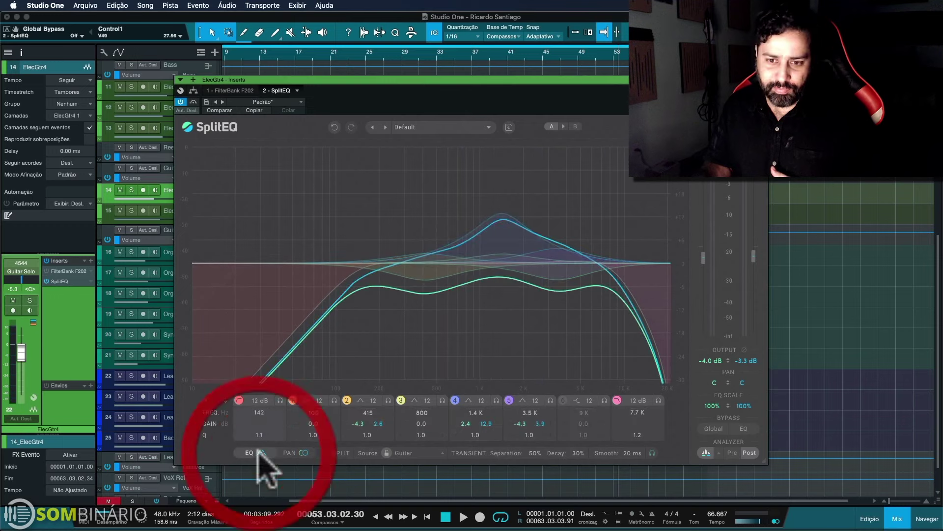
{"action": "left_click", "coordinate": [706, 451]}
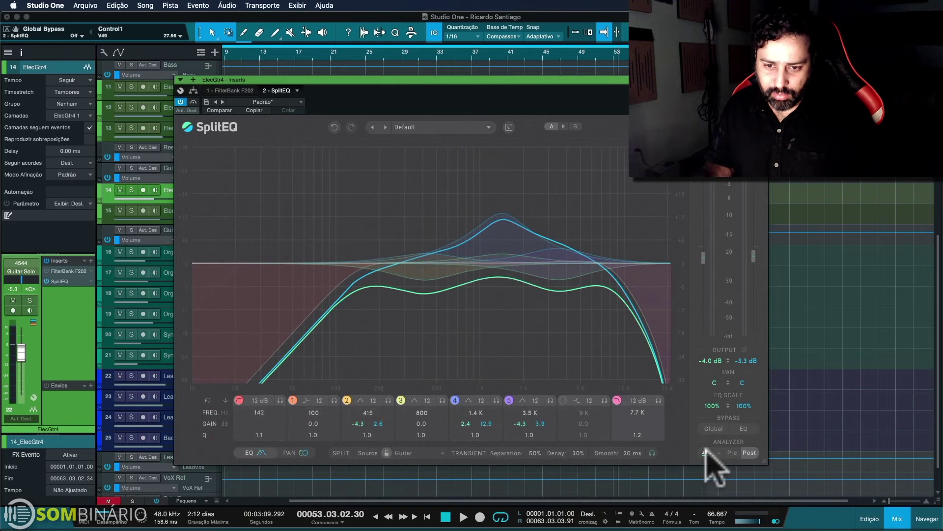
{"action": "left_click", "coordinate": [708, 452]}
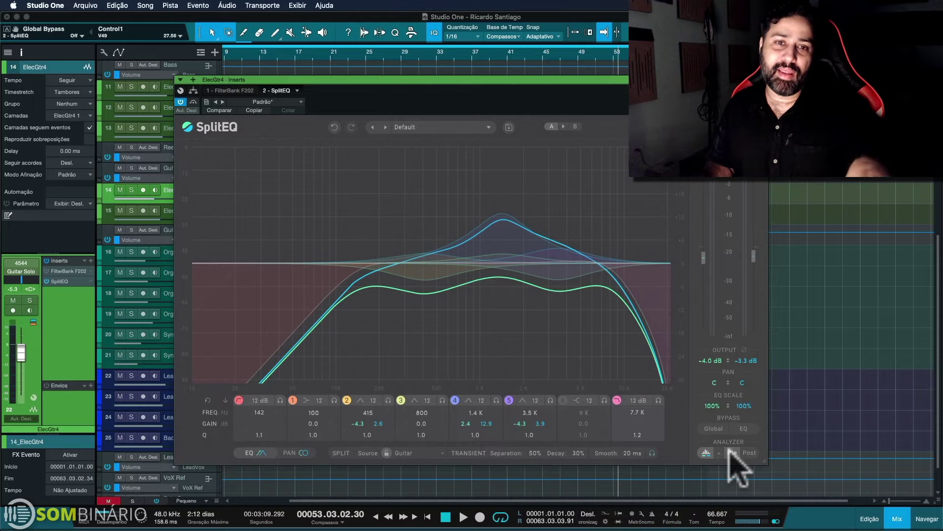
{"action": "left_click", "coordinate": [750, 452]}
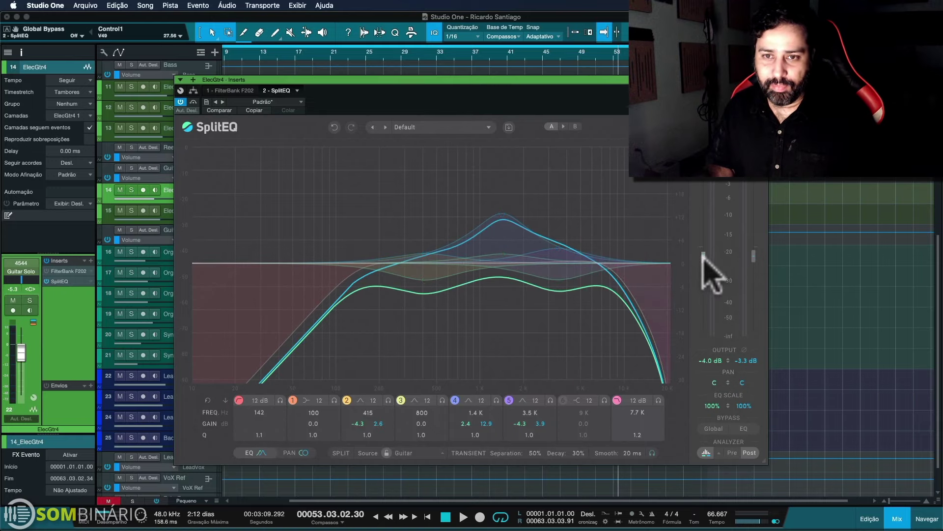
Solo the guitar's transient signal and its tonal signal in turn
{"action": "left_click", "coordinate": [721, 161]}
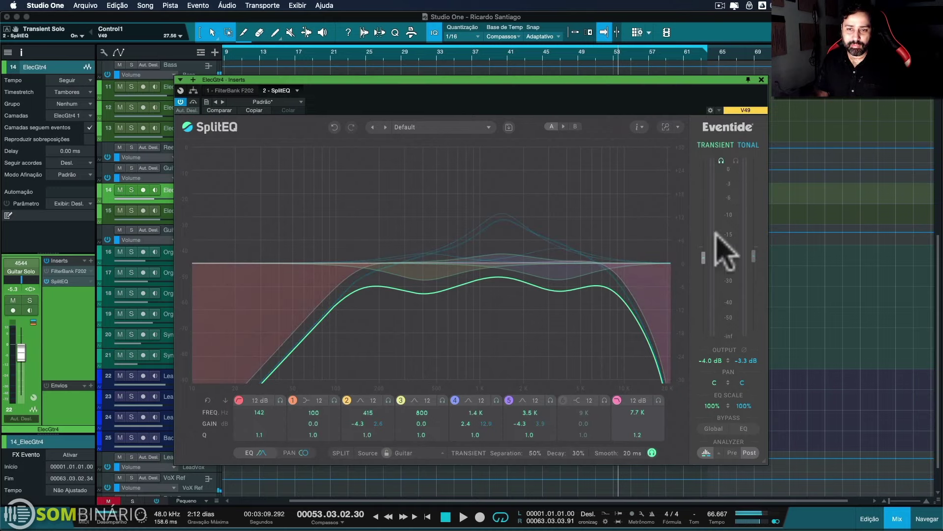
{"action": "left_click", "coordinate": [736, 161]}
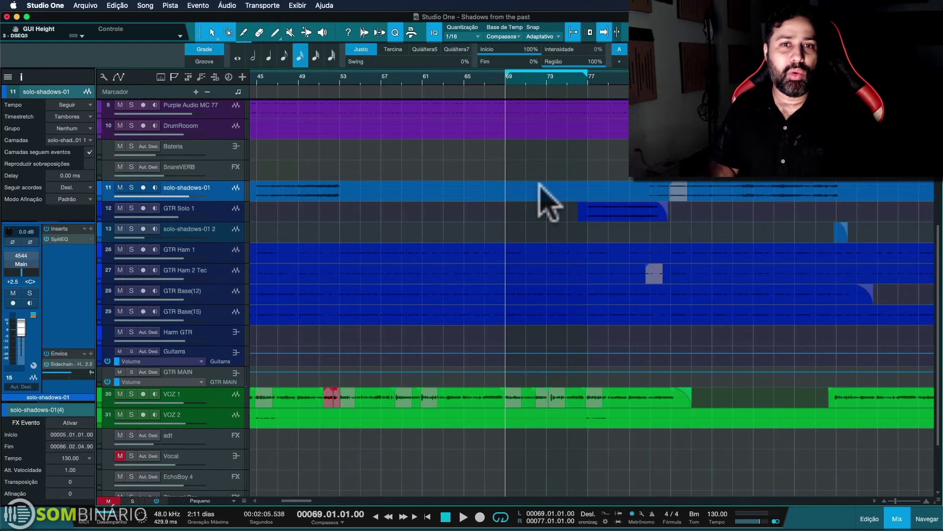
Select the BassBUS track in the Shadows from the past song and display its SplitEQ insert
{"action": "scroll", "coordinate": [548, 199], "scroll_direction": "up", "scroll_amount": 10}
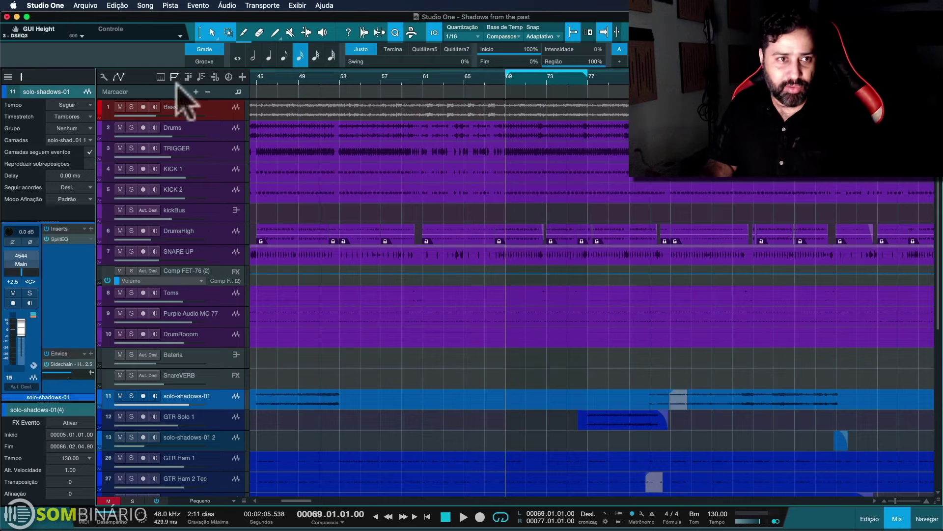
{"action": "left_click", "coordinate": [197, 106]}
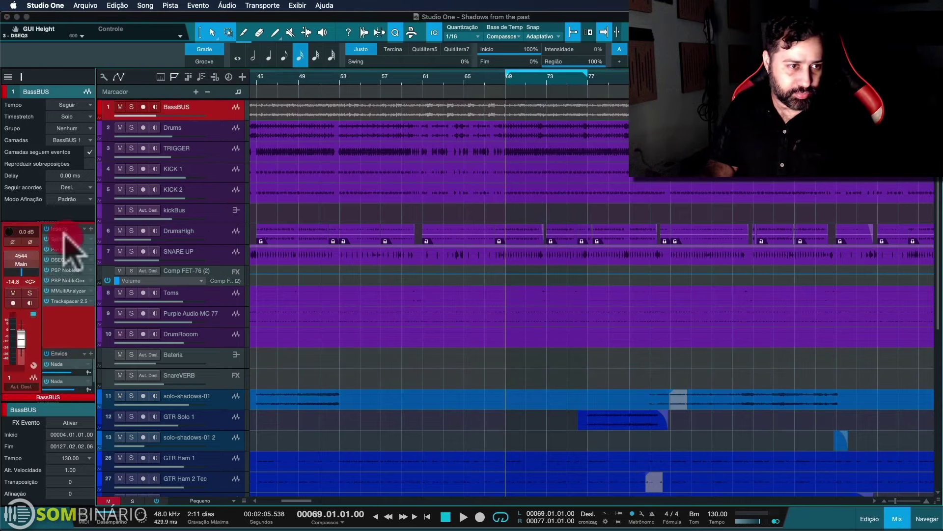
{"action": "left_click", "coordinate": [59, 239]}
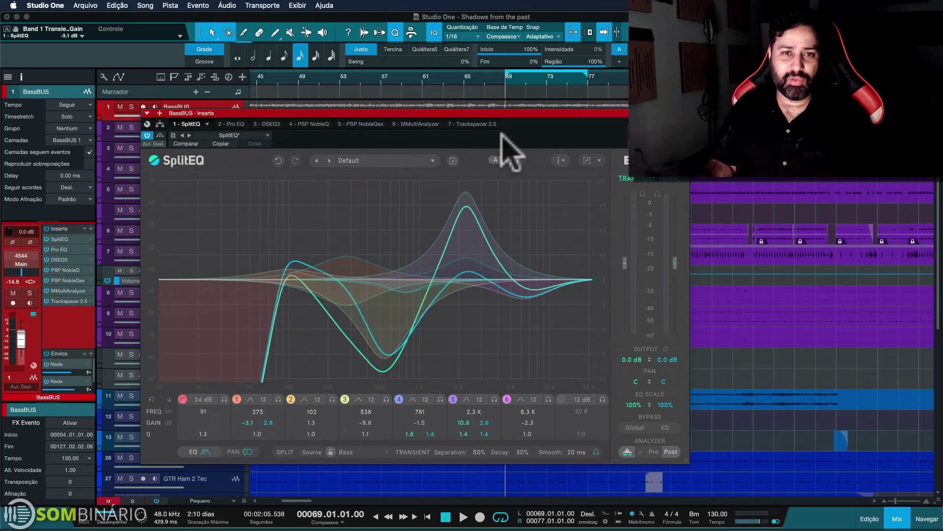
Play the looped section and compare BassBUS with SplitEQ's global bypass on and off, ending with the bypass off and playback stopped
{"action": "key", "text": "space"}
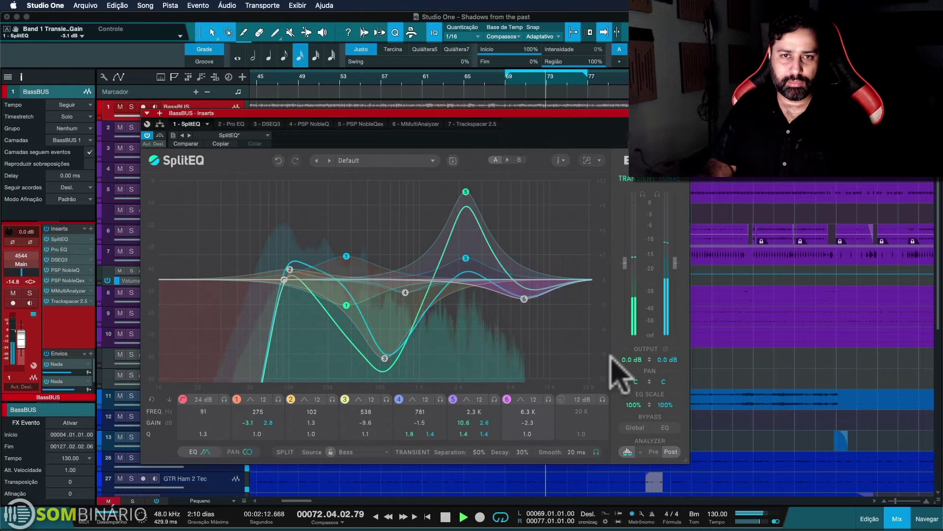
{"action": "left_click", "coordinate": [635, 427]}
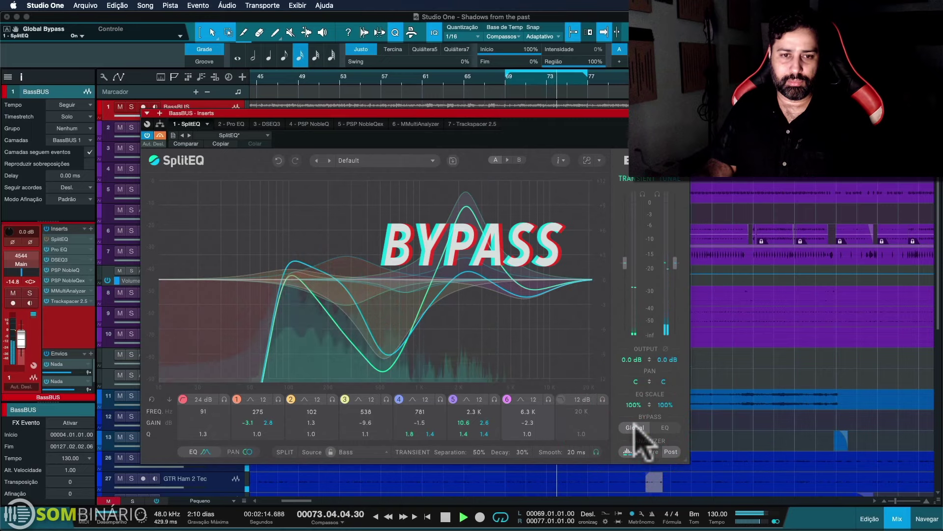
{"action": "left_click", "coordinate": [634, 427]}
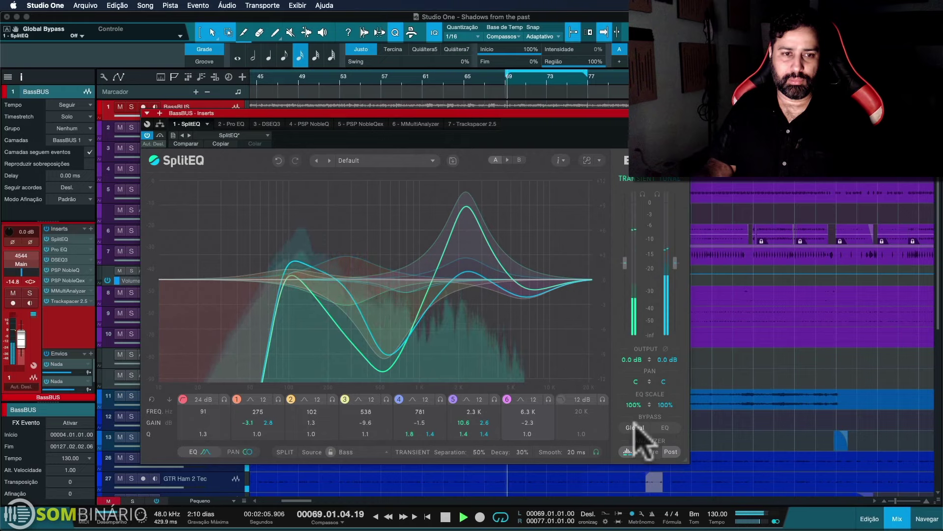
{"action": "left_click", "coordinate": [635, 427]}
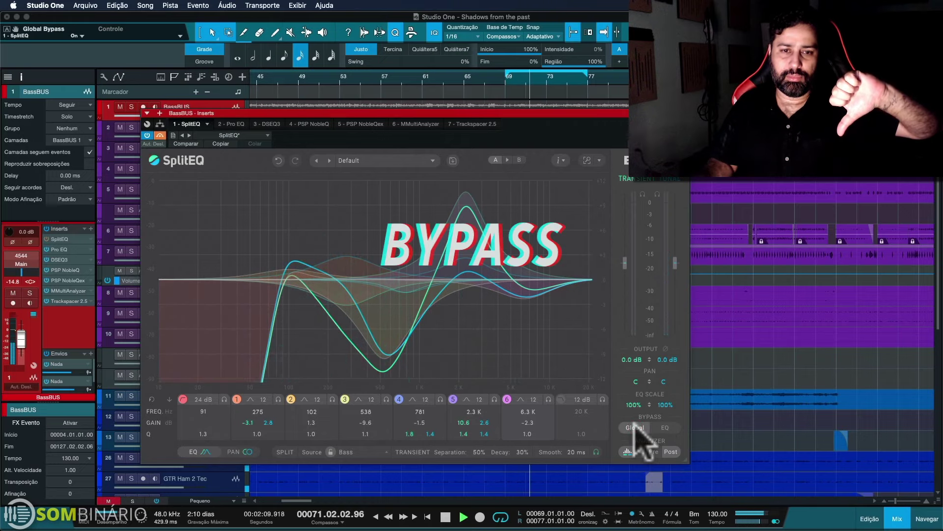
{"action": "left_click", "coordinate": [634, 427]}
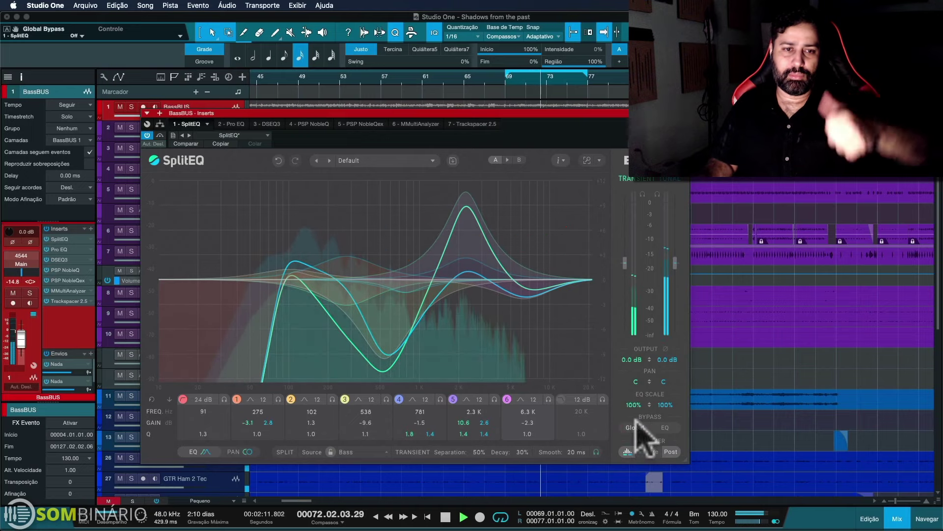
{"action": "key", "text": "space"}
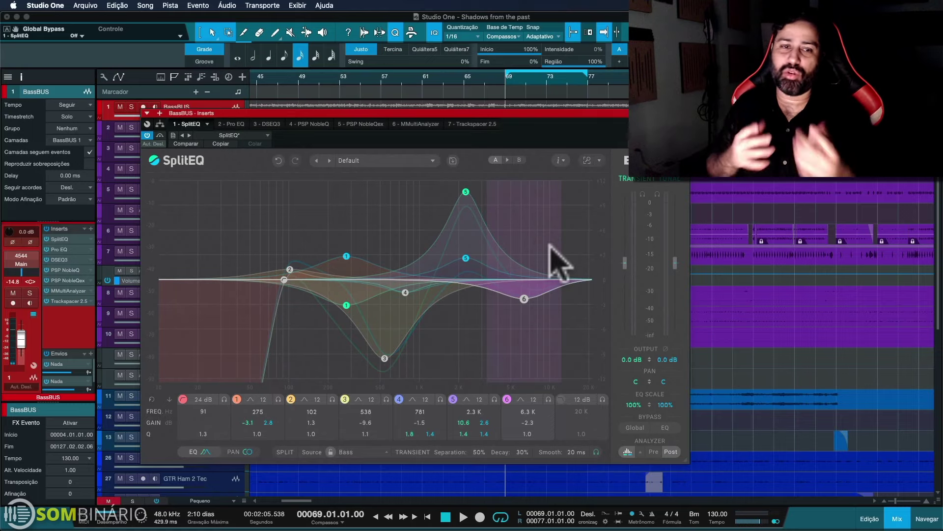
Close the bass SplitEQ window and play the song from about bar 83, where the lead guitar part begins
{"action": "left_click", "coordinate": [613, 132]}
{"action": "left_click", "coordinate": [576, 59]}
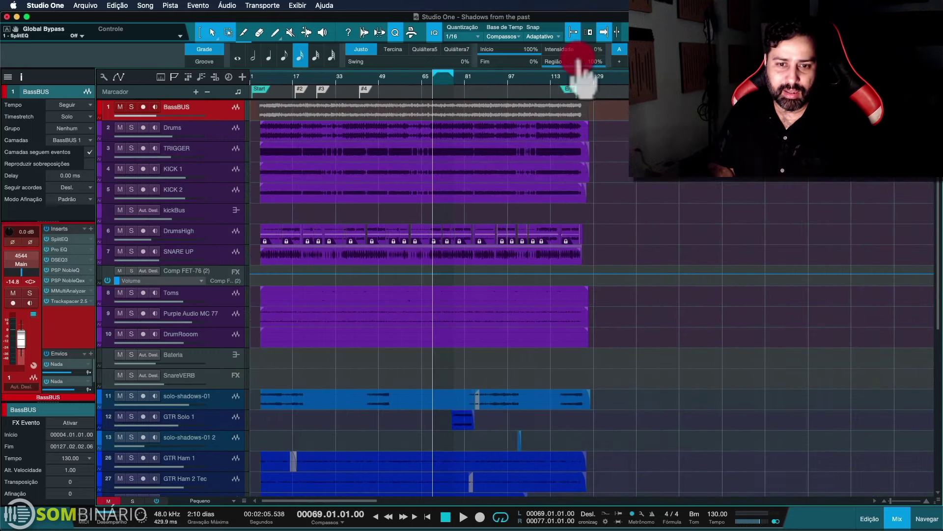
{"action": "left_click", "coordinate": [459, 79]}
{"action": "key", "text": "space"}
{"action": "left_click_drag", "start_coordinate": [460, 79], "coordinate": [484, 88]}
{"action": "key", "text": "space"}
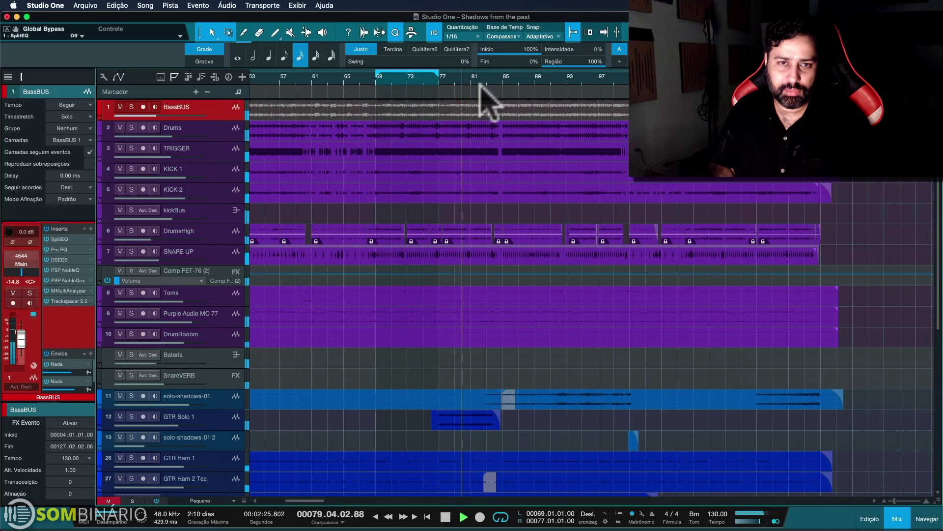
{"action": "left_click", "coordinate": [488, 78]}
{"action": "key", "text": "space"}
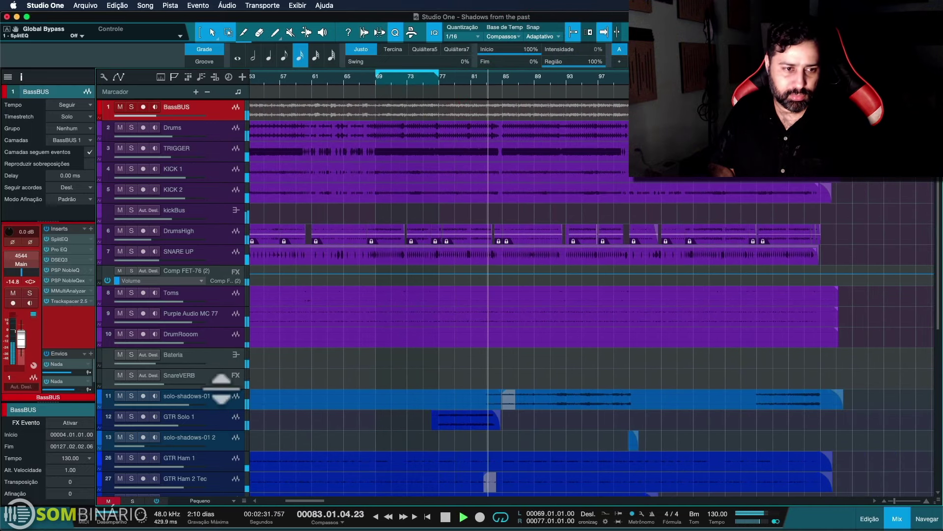
Solo the solo-shadows-01 track and display its SplitEQ with the window moved so its controls are visible
{"action": "left_click", "coordinate": [186, 399]}
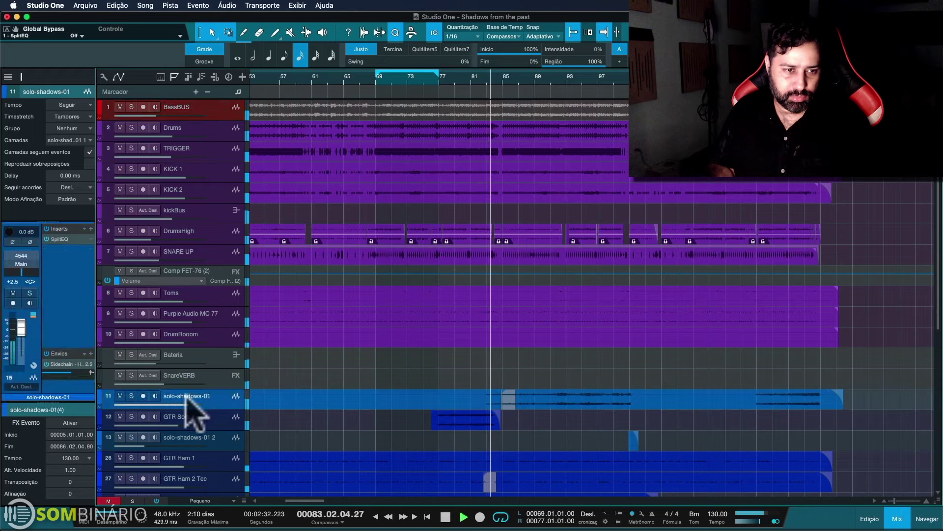
{"action": "left_click", "coordinate": [132, 396]}
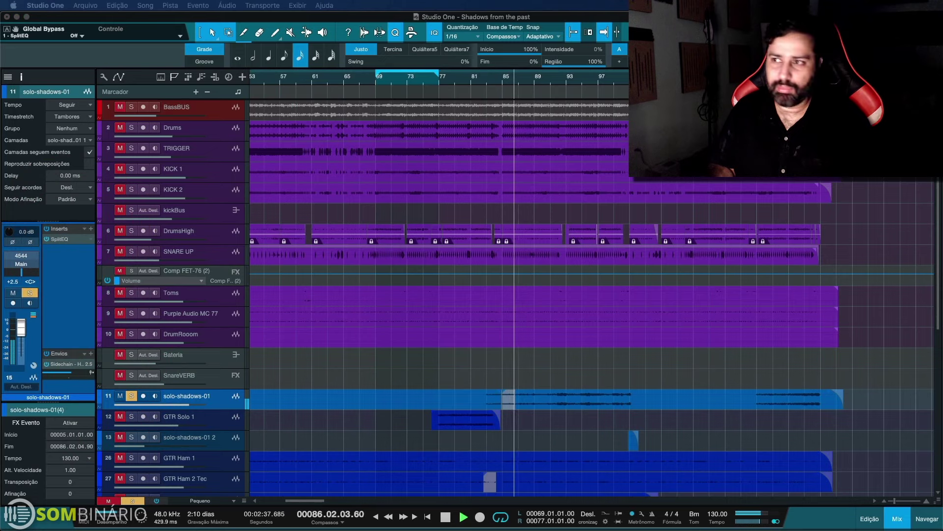
{"action": "left_click_drag", "start_coordinate": [564, 179], "coordinate": [284, 137]}
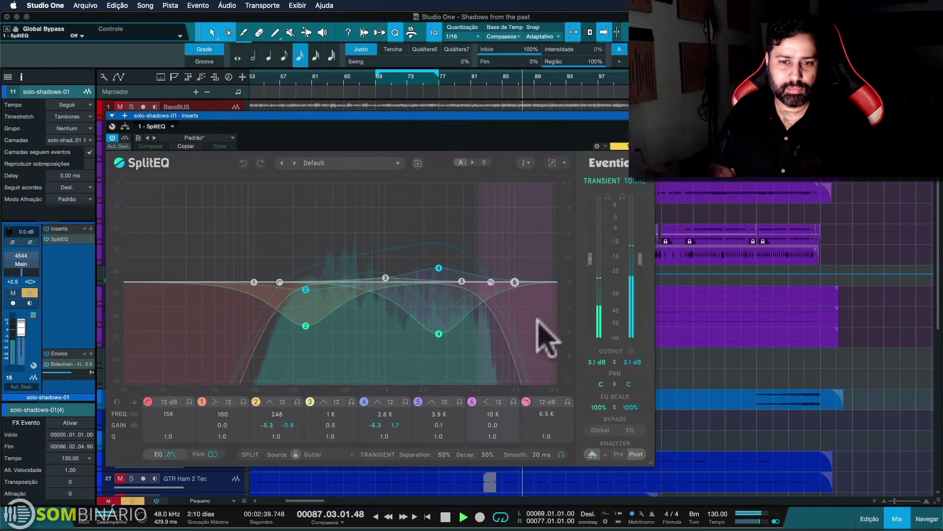
Compare the soloed solo-shadows-01 lead guitar with SplitEQ's global bypass on and off, stop playback and close the plug-in window
{"action": "left_click", "coordinate": [600, 430]}
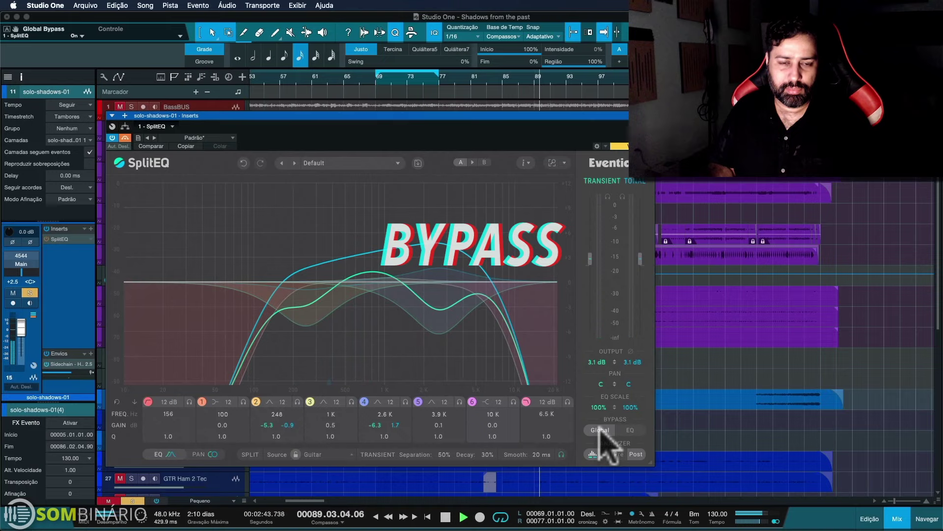
{"action": "left_click", "coordinate": [600, 431]}
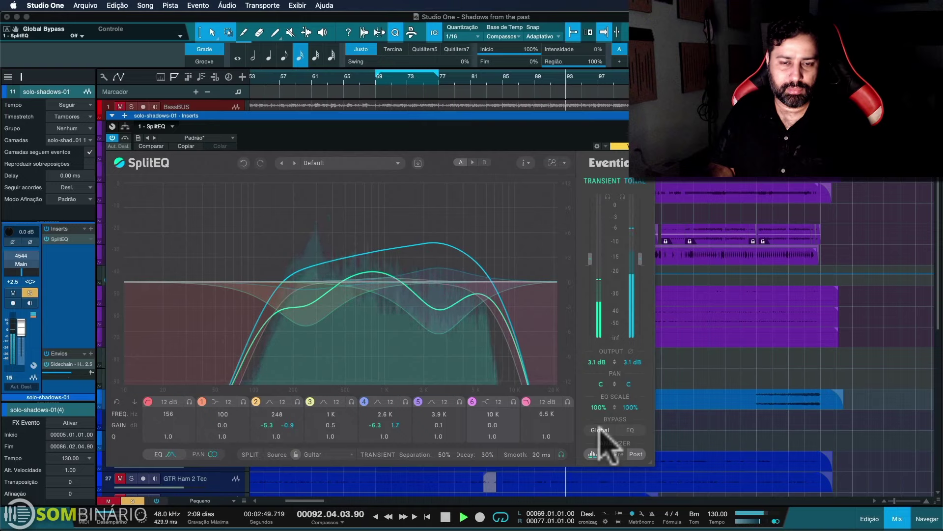
{"action": "left_click", "coordinate": [600, 430]}
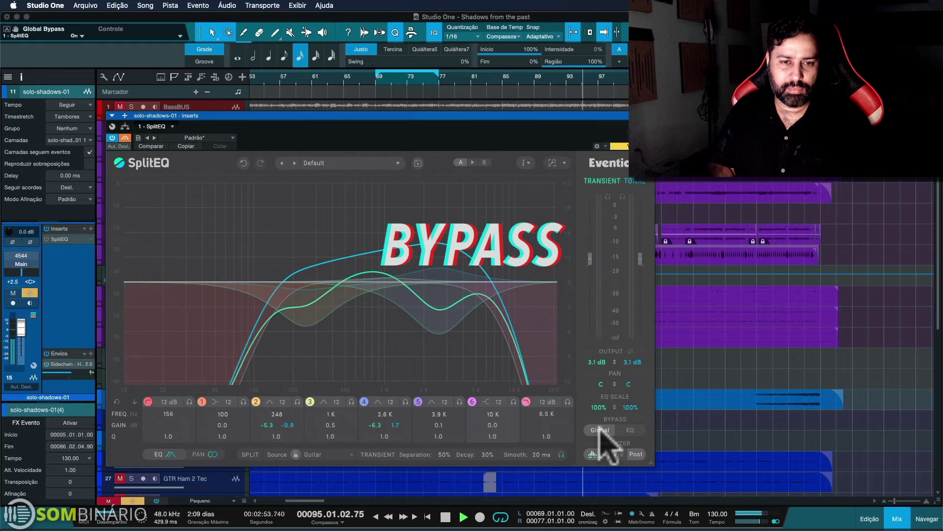
{"action": "left_click", "coordinate": [599, 431]}
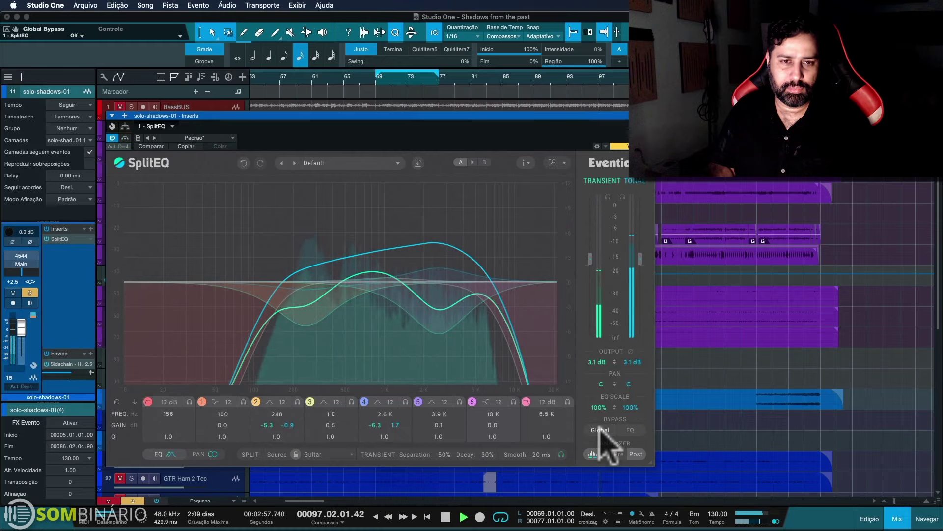
{"action": "left_click", "coordinate": [600, 430]}
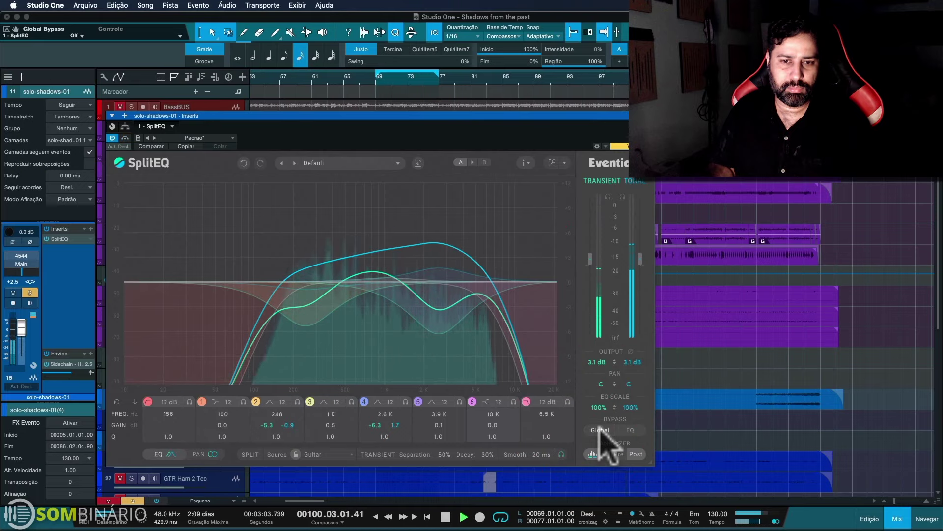
{"action": "key", "text": "space"}
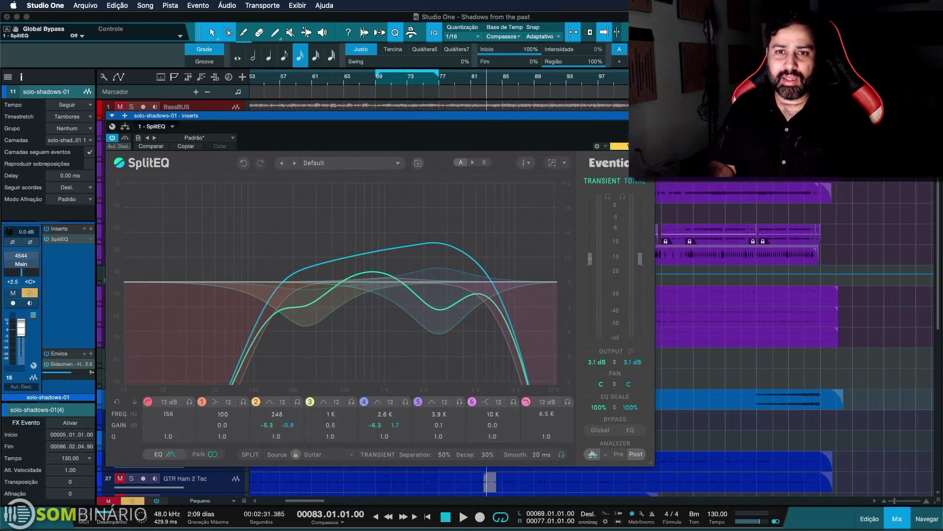
{"action": "key", "text": "super+w"}
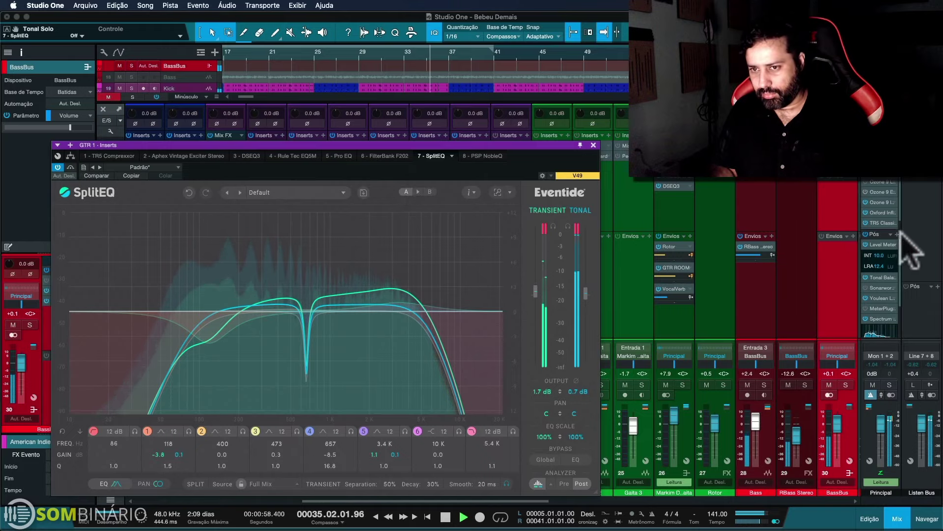
Play GTR 1 while raising SplitEQ's band 4 gain at 657 Hz to about 10.7 dB, and bring it back down to -8.7 dB
{"action": "left_click", "coordinate": [880, 259]}
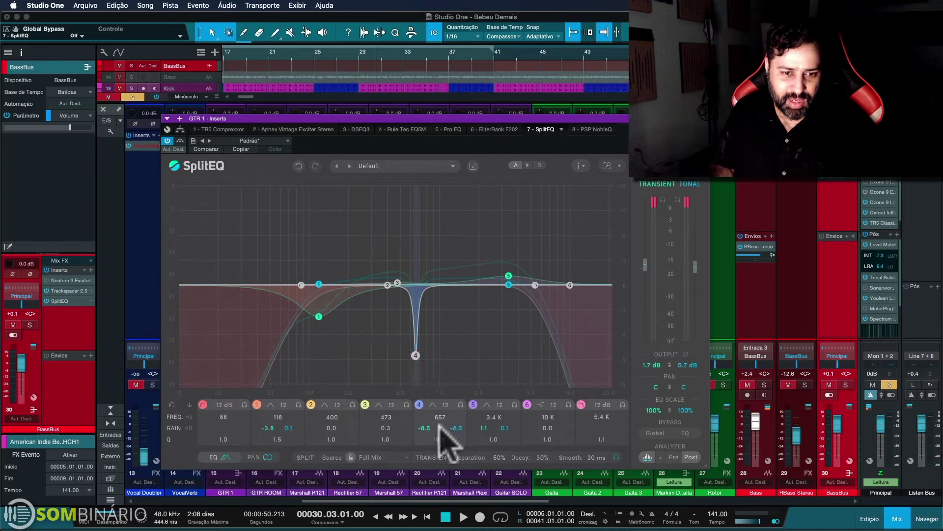
{"action": "scroll", "coordinate": [438, 424], "scroll_direction": "up", "scroll_amount": 10}
{"action": "key", "text": "space"}
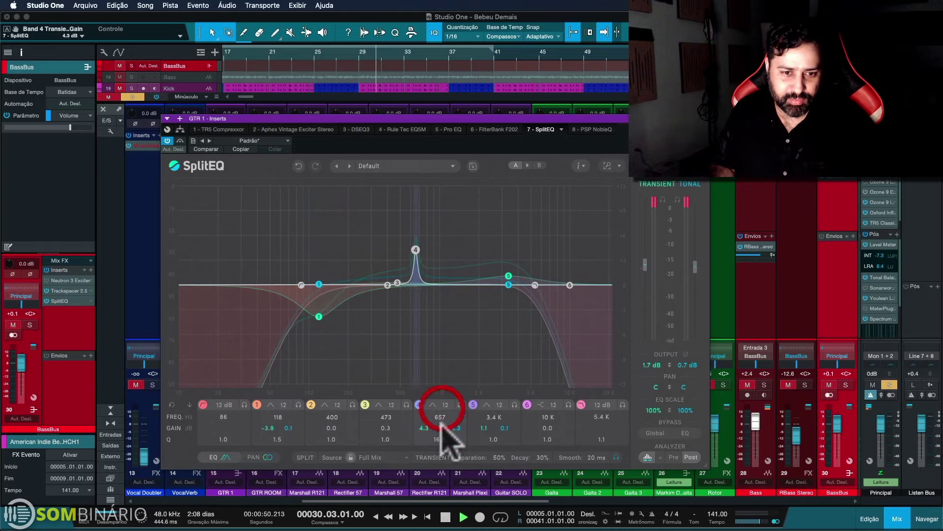
{"action": "scroll", "coordinate": [441, 411], "scroll_direction": "down", "scroll_amount": 3}
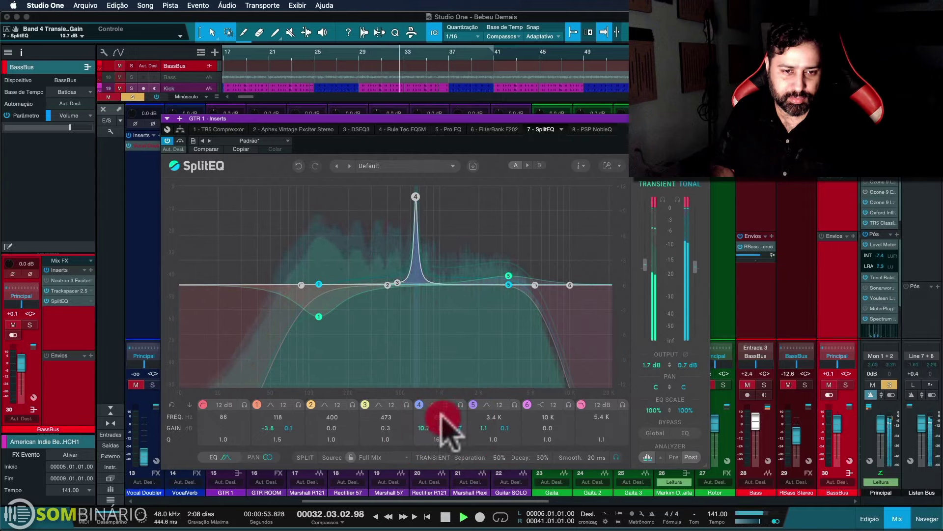
{"action": "scroll", "coordinate": [441, 418], "scroll_direction": "down", "scroll_amount": 5}
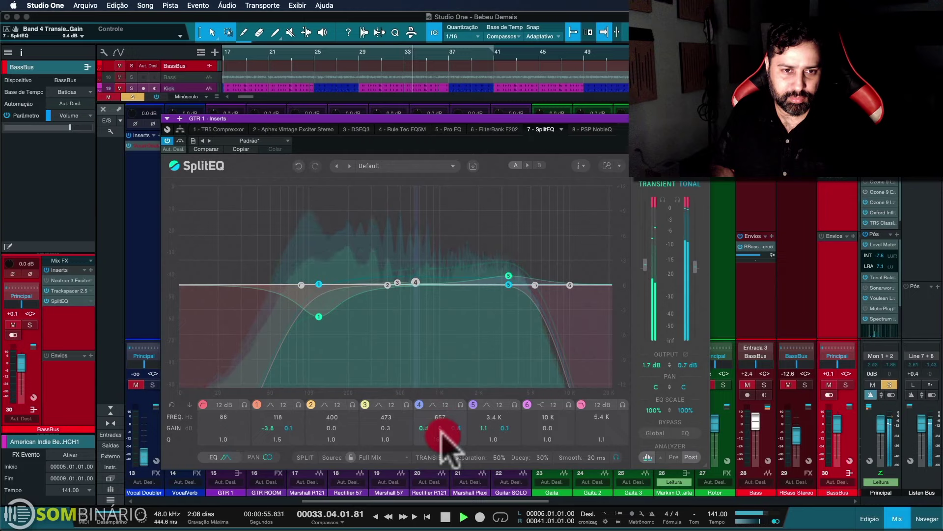
{"action": "left_click_drag", "start_coordinate": [442, 438], "coordinate": [442, 456]}
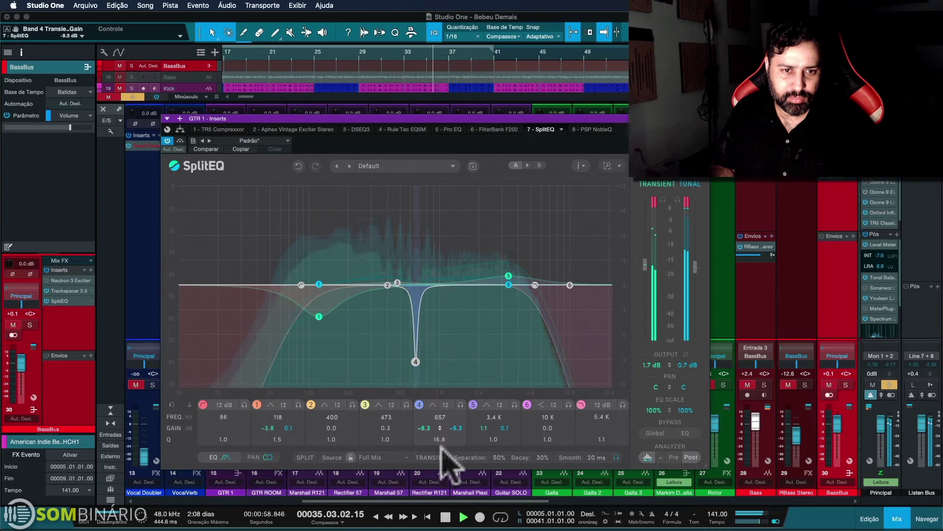
Compare GTR 1 with SplitEQ's global bypass on and off, and move band 5 to 3.1 kHz with 1.4 dB transient gain
{"action": "left_click", "coordinate": [648, 431]}
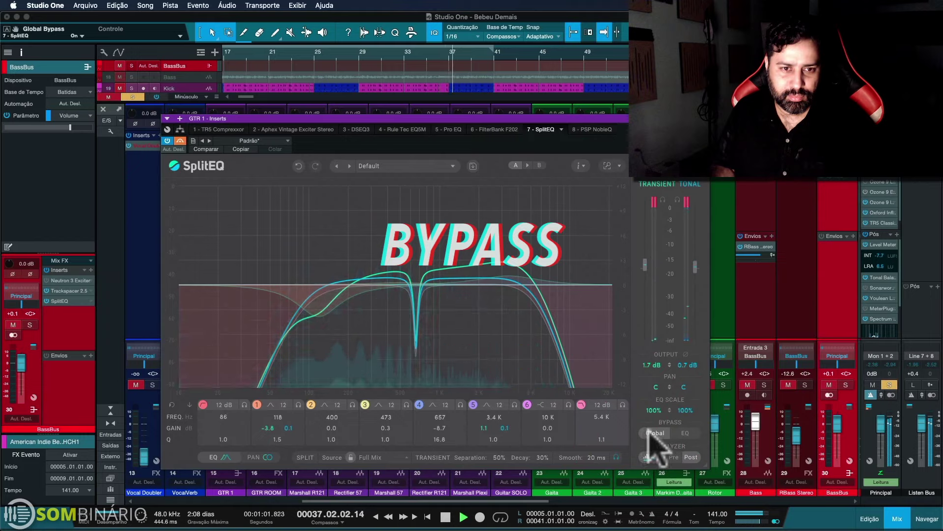
{"action": "left_click", "coordinate": [648, 431]}
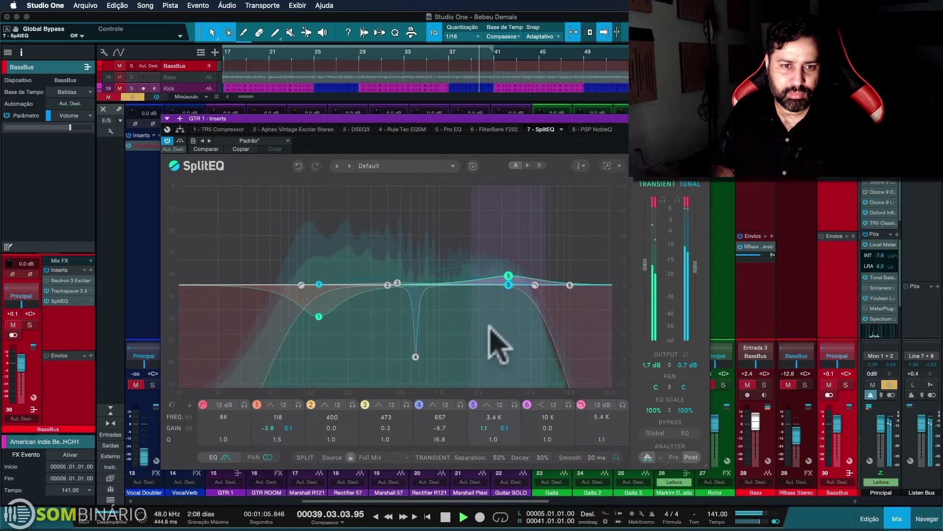
{"action": "left_click_drag", "start_coordinate": [511, 279], "coordinate": [505, 277]}
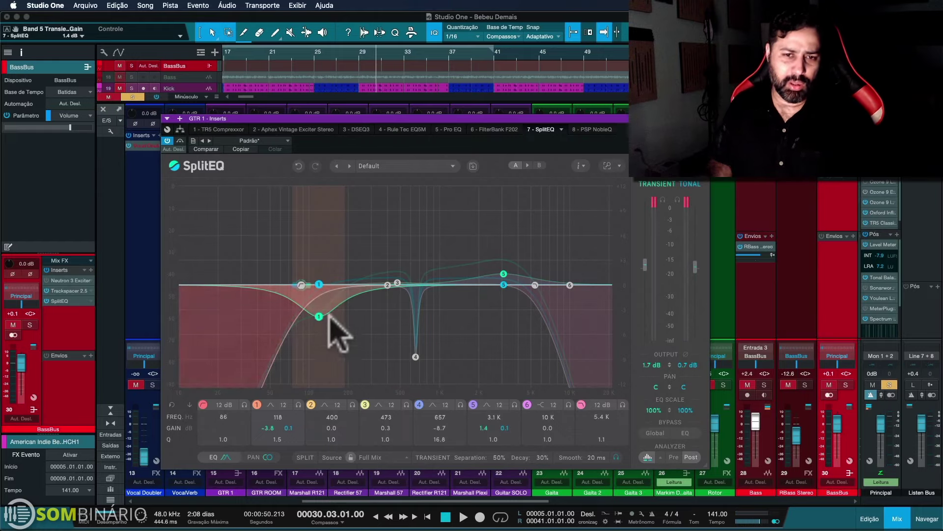
Close the GTR 1 SplitEQ window and look across the mixer from the guitar channels to the vocal channels
{"action": "key", "text": "super+w"}
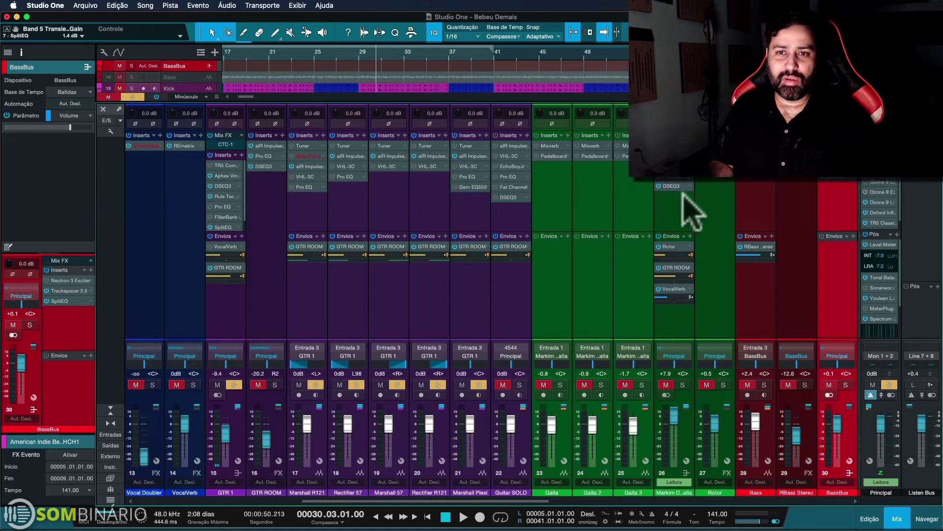
{"action": "scroll", "coordinate": [595, 221], "scroll_direction": "right", "scroll_amount": 3}
{"action": "scroll", "coordinate": [585, 202], "scroll_direction": "left", "scroll_amount": 8}
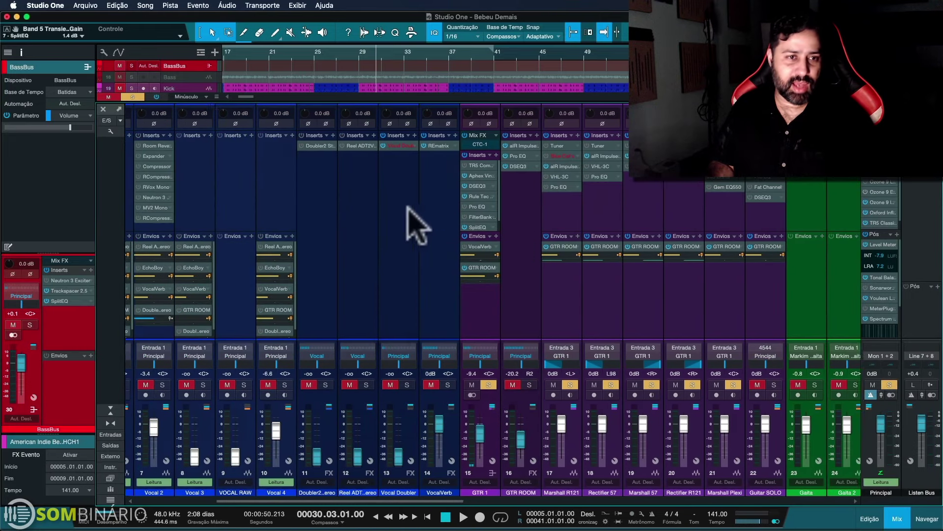
{"action": "scroll", "coordinate": [417, 223], "scroll_direction": "left", "scroll_amount": 1}
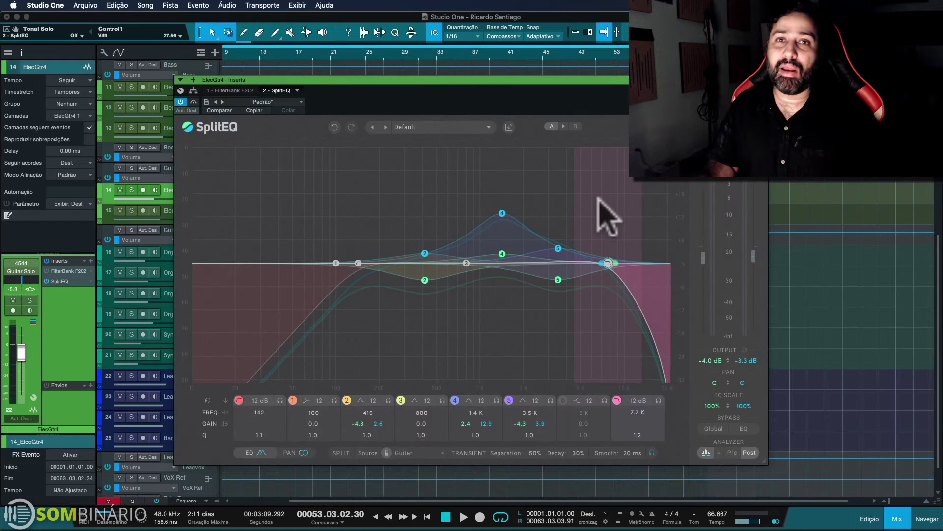